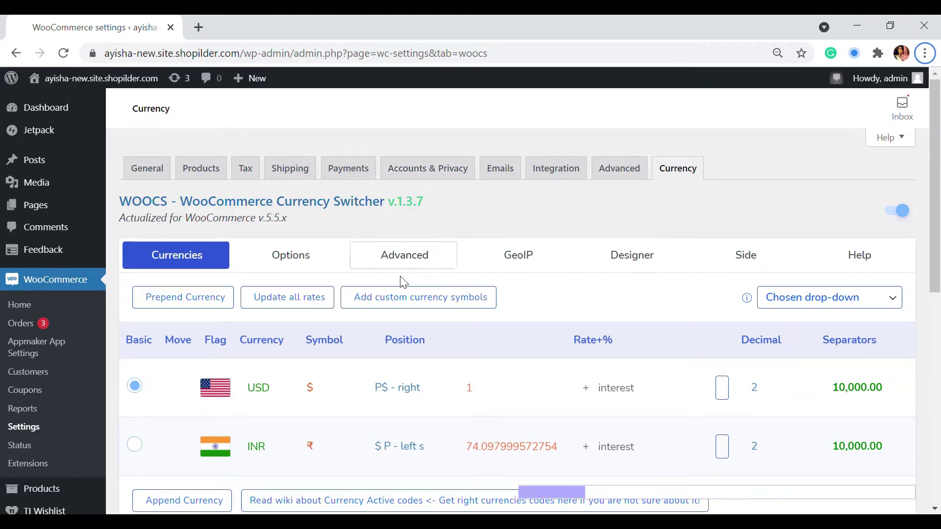
{"action": "scroll", "coordinate": [404, 282], "scroll_direction": "down", "scroll_amount": 2}
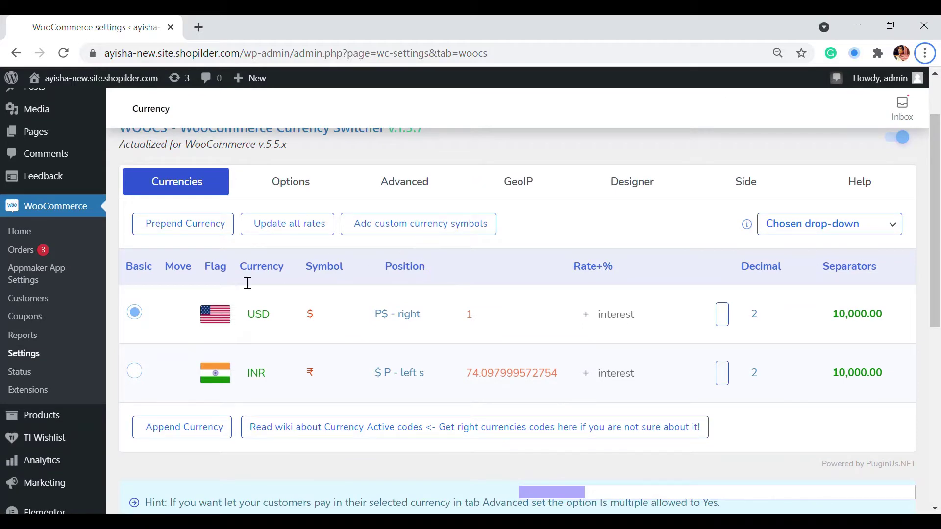
{"action": "scroll", "coordinate": [248, 283], "scroll_direction": "up", "scroll_amount": 3}
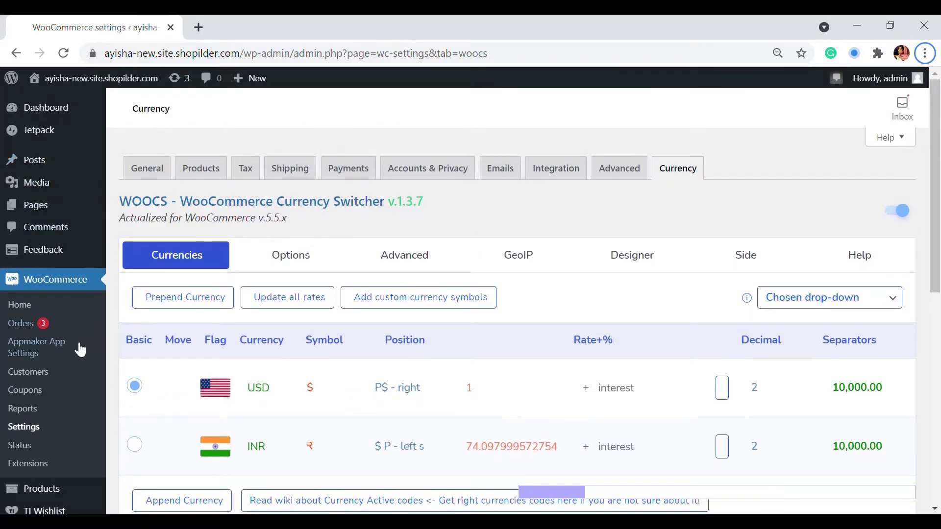
{"action": "scroll", "coordinate": [34, 473], "scroll_direction": "down", "scroll_amount": 2}
{"action": "scroll", "coordinate": [108, 415], "scroll_direction": "up", "scroll_amount": 2}
{"action": "scroll", "coordinate": [59, 285], "scroll_direction": "down", "scroll_amount": 3}
{"action": "scroll", "coordinate": [57, 266], "scroll_direction": "up", "scroll_amount": 3}
Upload the woocommerce-currency-switcher.zip plugin package, install it over the current version, and return to the plugin installer
{"action": "scroll", "coordinate": [59, 260], "scroll_direction": "down", "scroll_amount": 5}
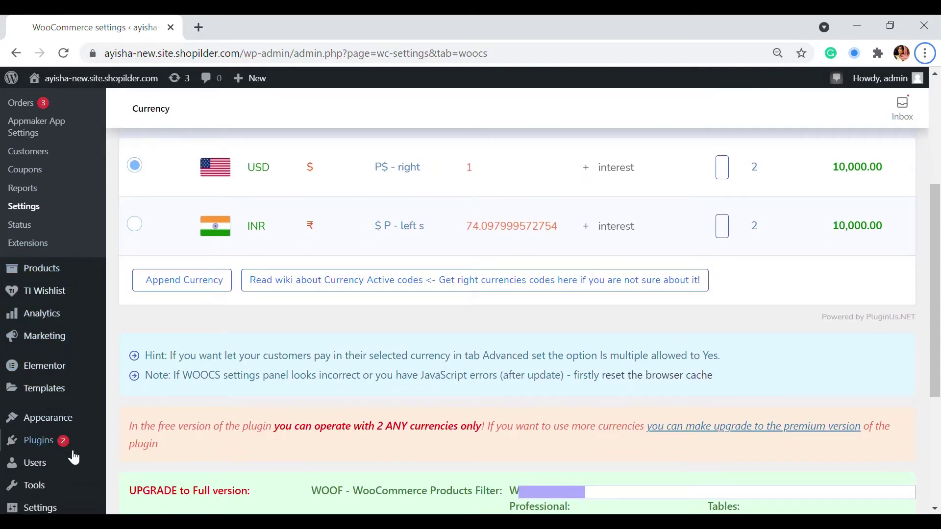
{"action": "left_click", "coordinate": [63, 443]}
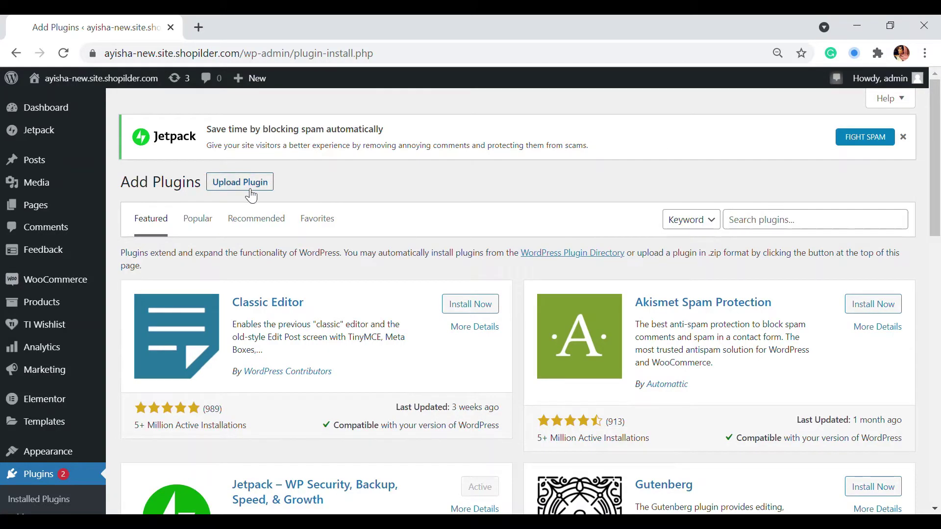
{"action": "left_click", "coordinate": [256, 188]}
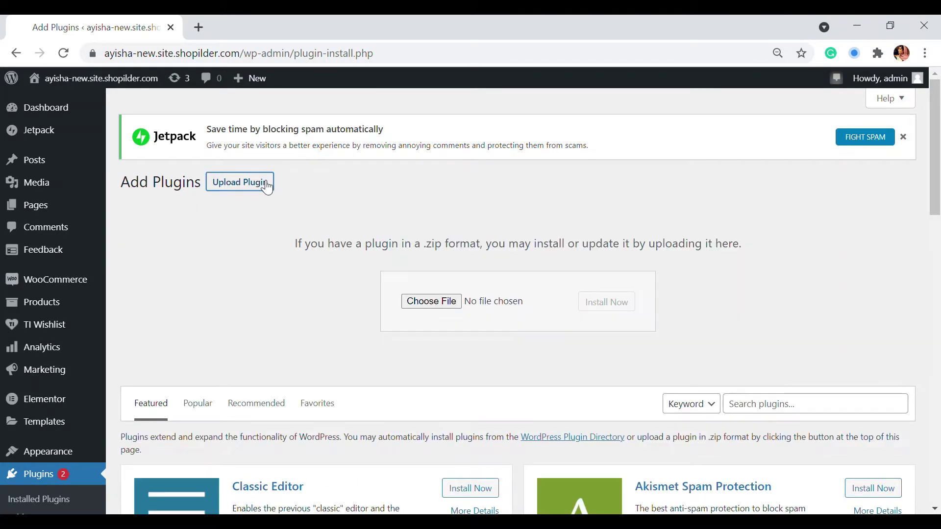
{"action": "left_click", "coordinate": [450, 304]}
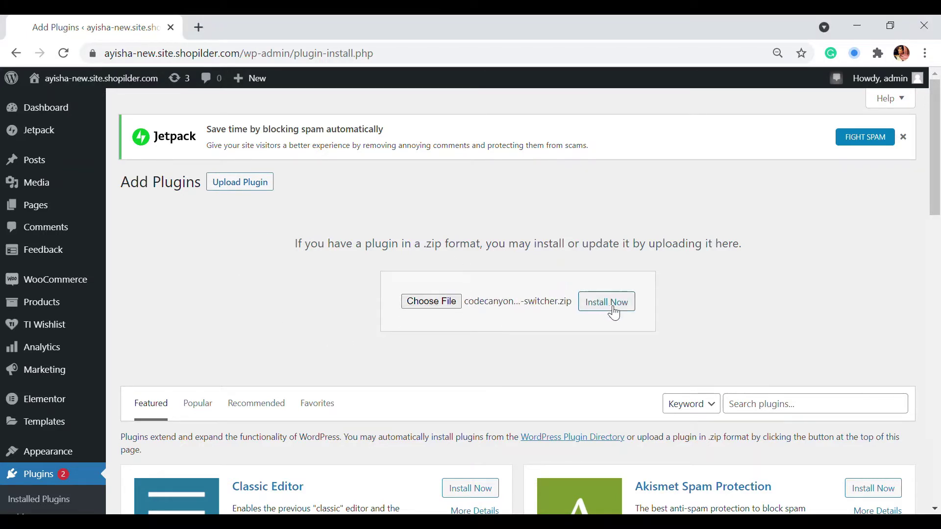
{"action": "left_click", "coordinate": [608, 302]}
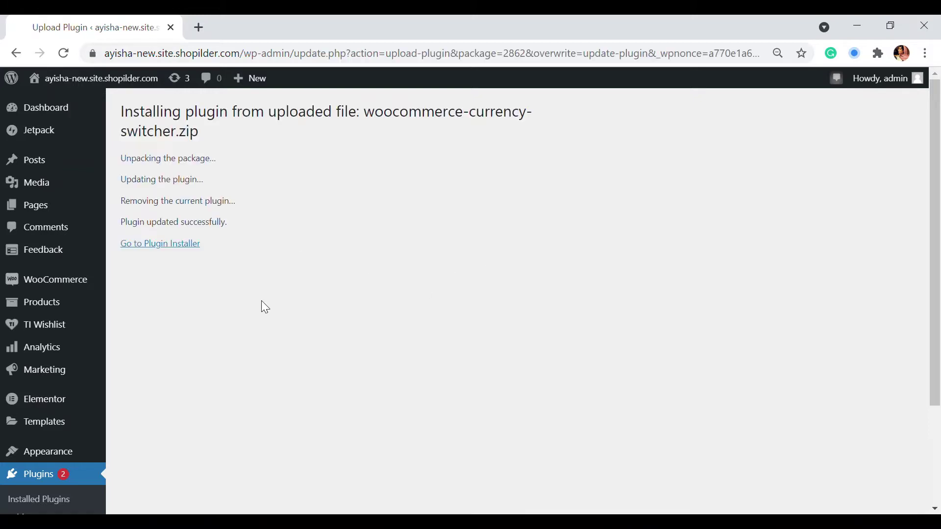
{"action": "left_click", "coordinate": [169, 248]}
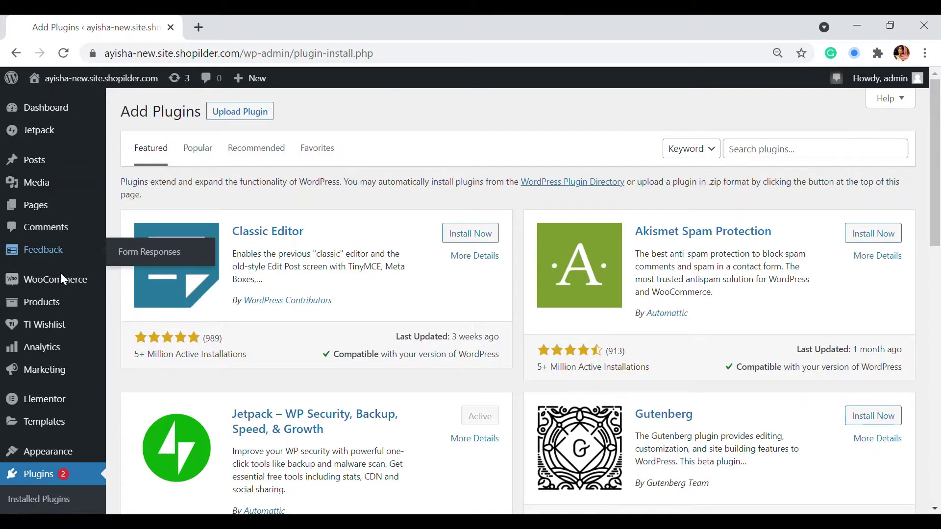
Open the Currency section of the WooCommerce settings and look over the WOOCS currencies table
{"action": "mouse_move", "coordinate": [62, 279]}
{"action": "left_click", "coordinate": [142, 402]}
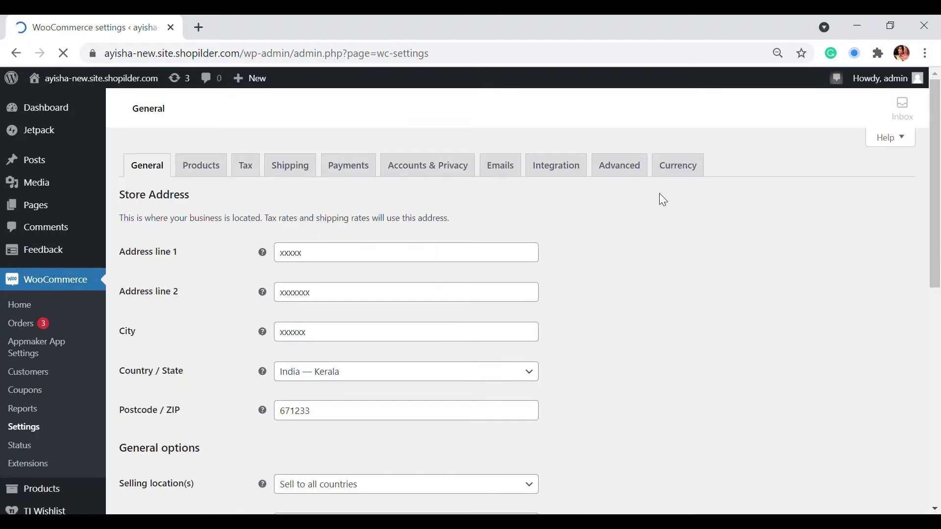
{"action": "left_click", "coordinate": [678, 169]}
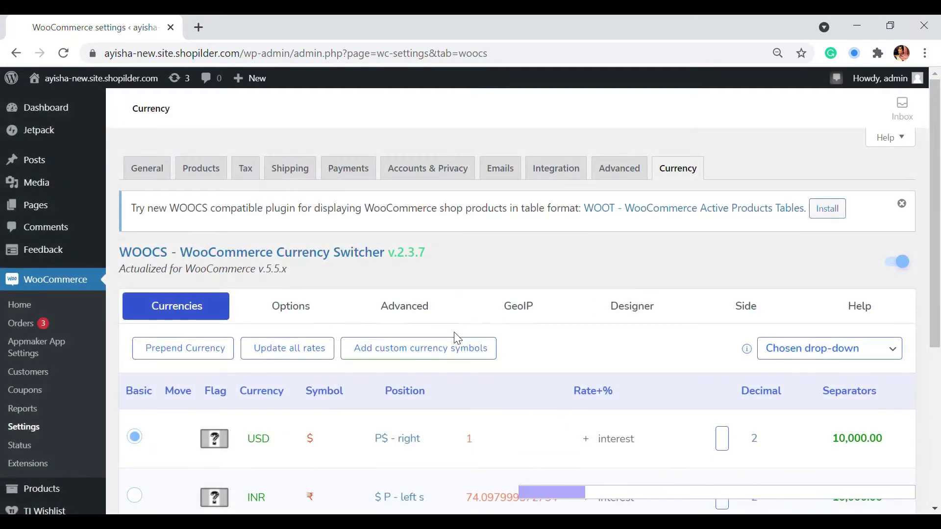
{"action": "scroll", "coordinate": [457, 338], "scroll_direction": "down", "scroll_amount": 2}
{"action": "scroll", "coordinate": [246, 290], "scroll_direction": "down", "scroll_amount": 2}
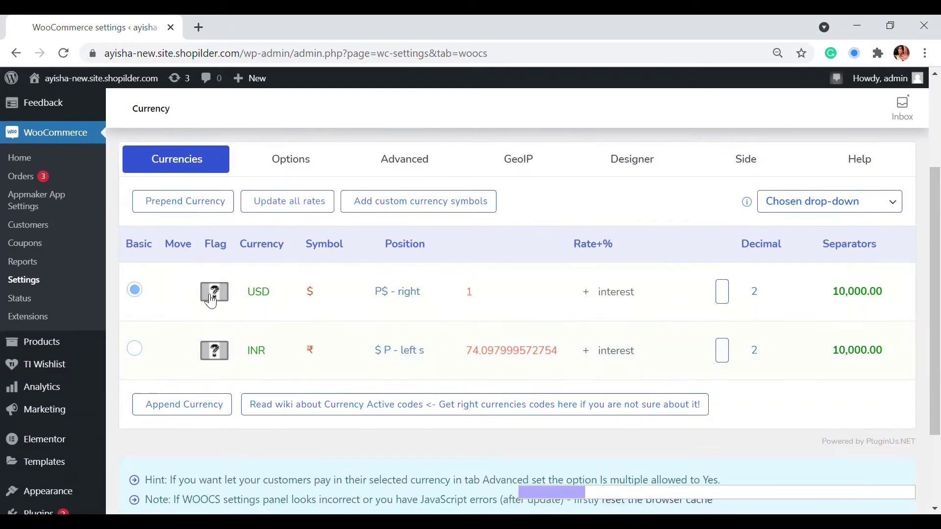
{"action": "scroll", "coordinate": [201, 275], "scroll_direction": "down", "scroll_amount": 2}
{"action": "scroll", "coordinate": [198, 254], "scroll_direction": "up", "scroll_amount": 3}
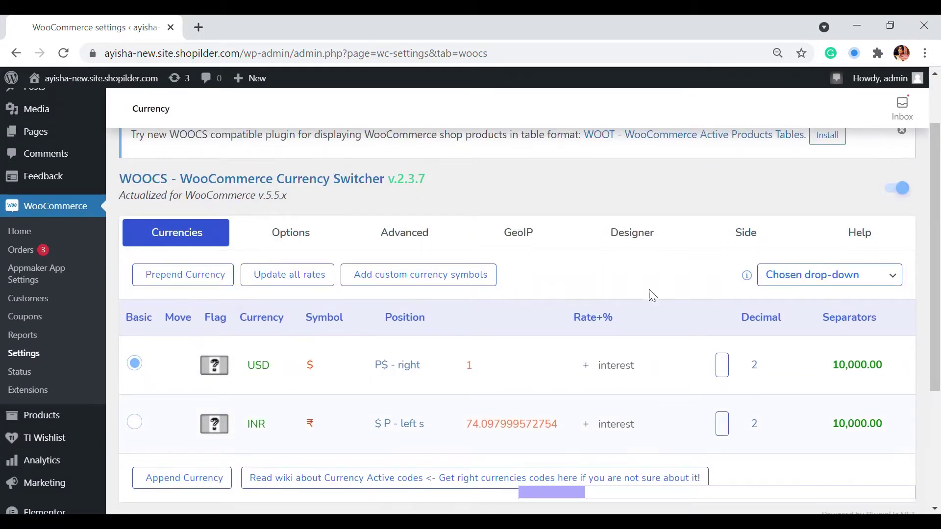
{"action": "scroll", "coordinate": [910, 319], "scroll_direction": "down", "scroll_amount": 4}
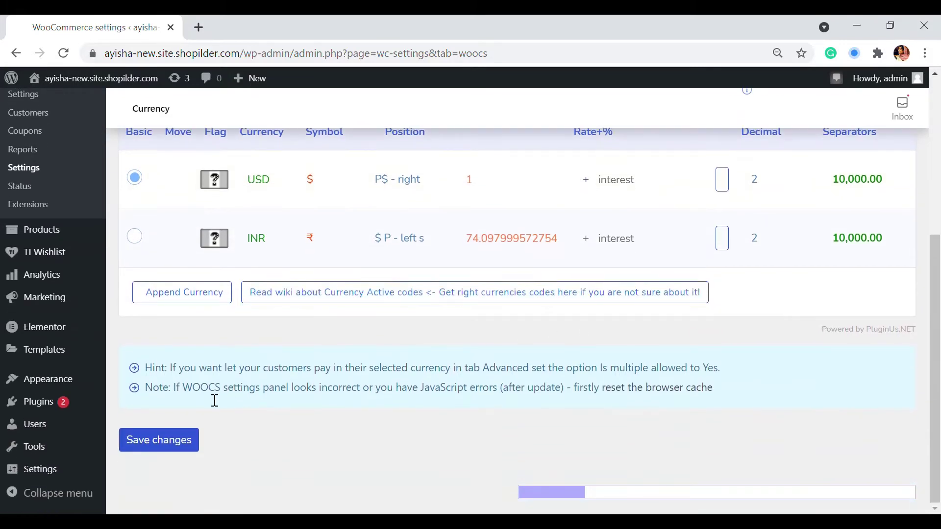
{"action": "scroll", "coordinate": [214, 401], "scroll_direction": "up", "scroll_amount": 4}
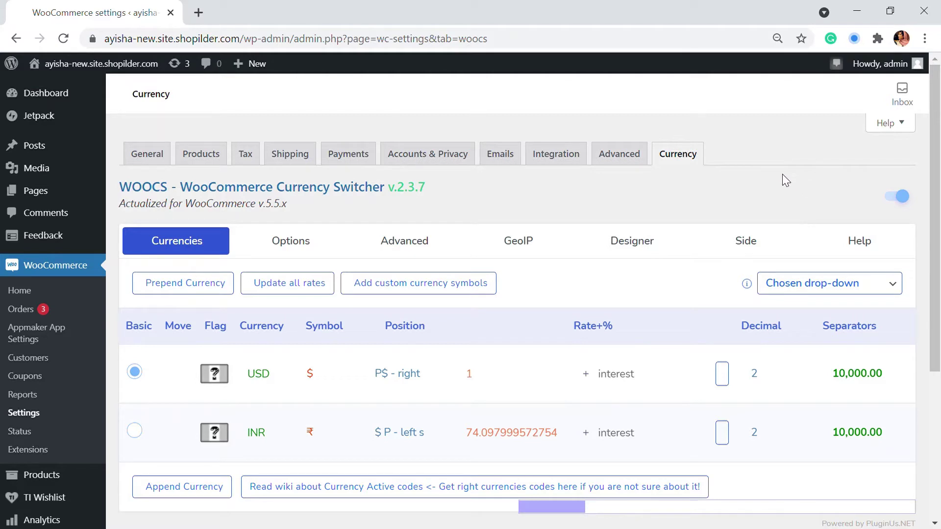
Set the USD currency's flag to the US flag image download.png from the media library
{"action": "scroll", "coordinate": [405, 239], "scroll_direction": "down", "scroll_amount": 2}
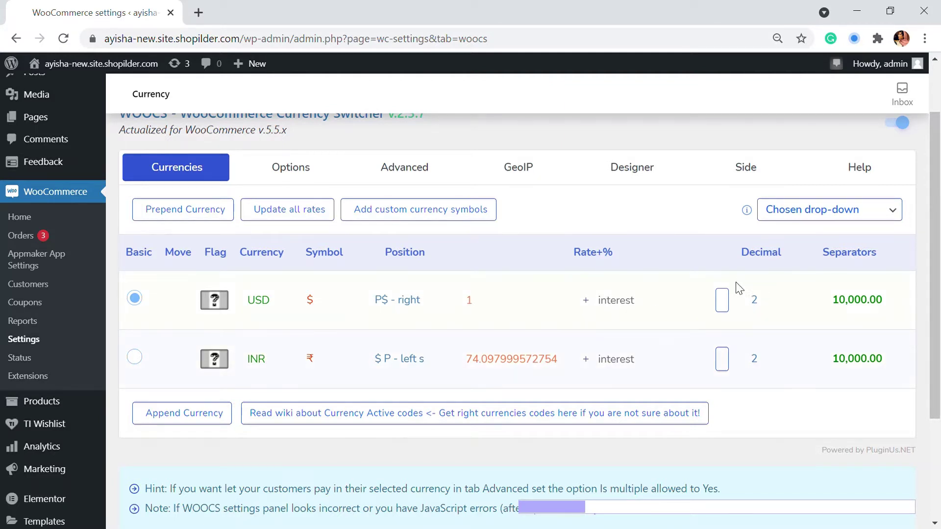
{"action": "scroll", "coordinate": [294, 363], "scroll_direction": "down", "scroll_amount": 1}
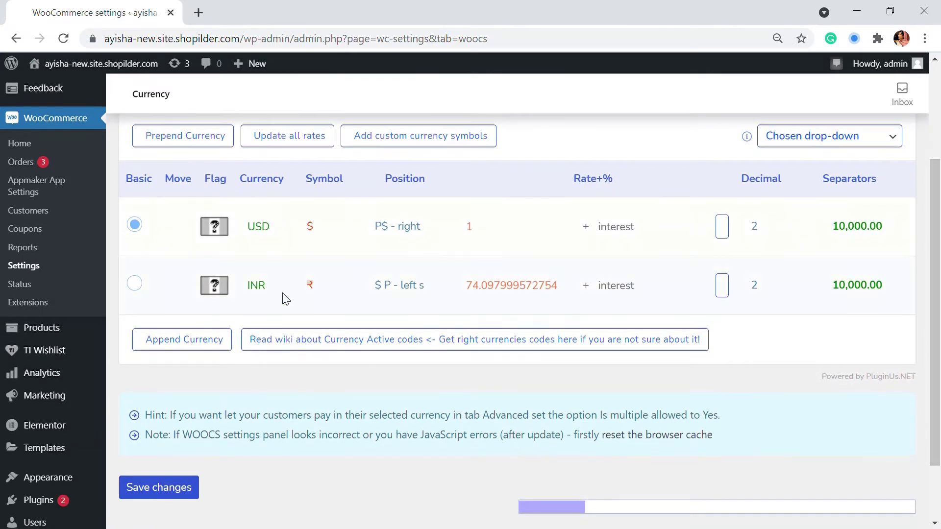
{"action": "left_click", "coordinate": [220, 235]}
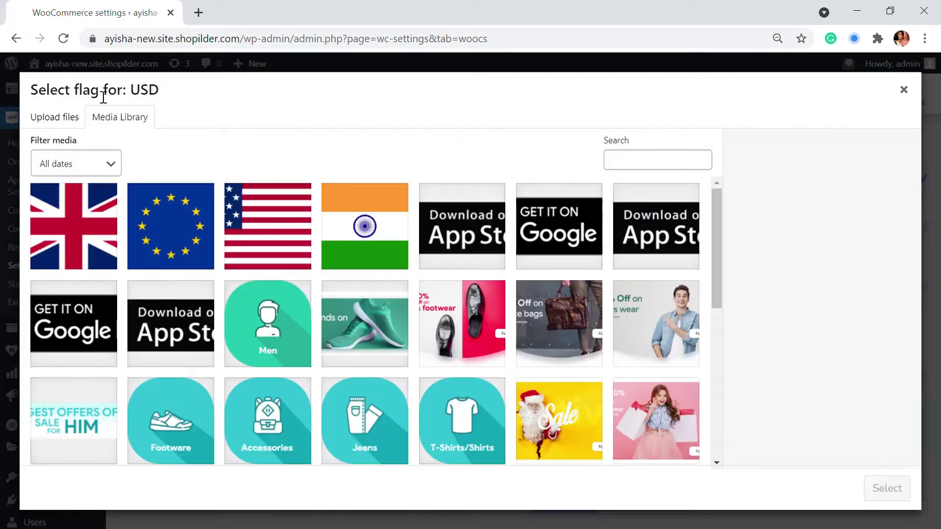
{"action": "left_click", "coordinate": [261, 239]}
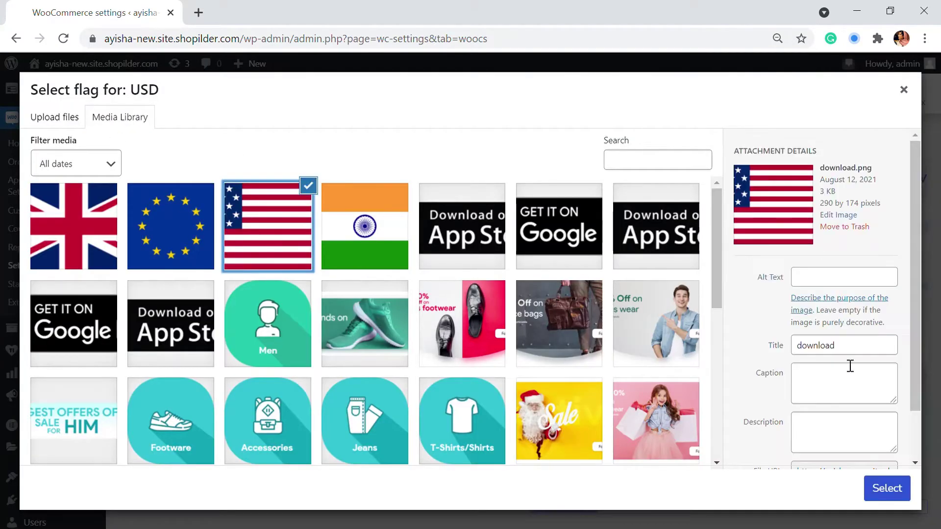
{"action": "left_click", "coordinate": [885, 488]}
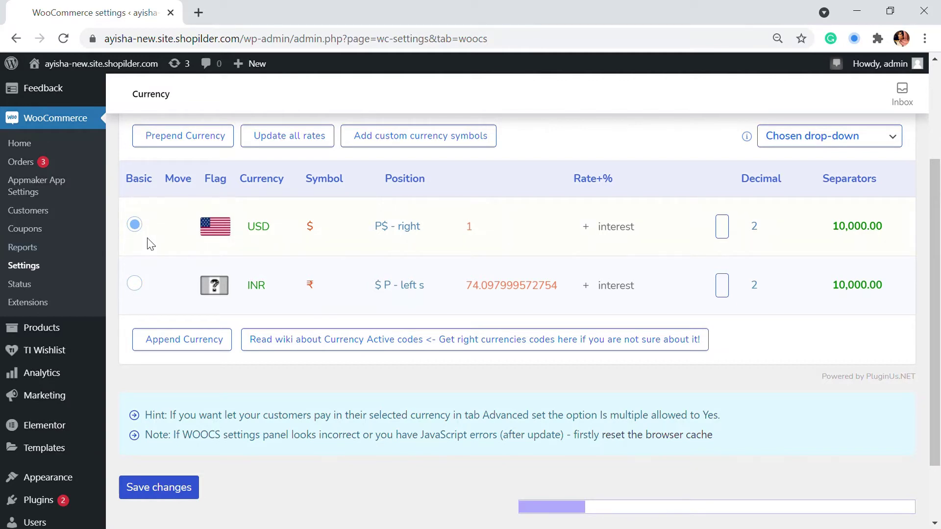
Refresh the INR exchange rate and view the remaining columns of the currencies table
{"action": "scroll", "coordinate": [178, 231], "scroll_direction": "up", "scroll_amount": 1}
{"action": "scroll", "coordinate": [178, 230], "scroll_direction": "down", "scroll_amount": 1}
{"action": "scroll", "coordinate": [184, 229], "scroll_direction": "up", "scroll_amount": 1}
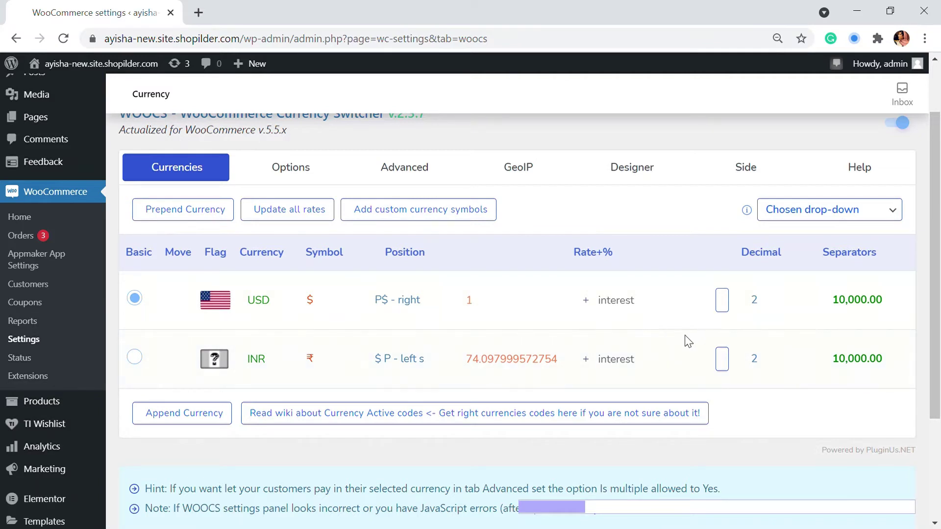
{"action": "left_click", "coordinate": [723, 362]}
{"action": "left_click_drag", "start_coordinate": [580, 509], "coordinate": [916, 519]}
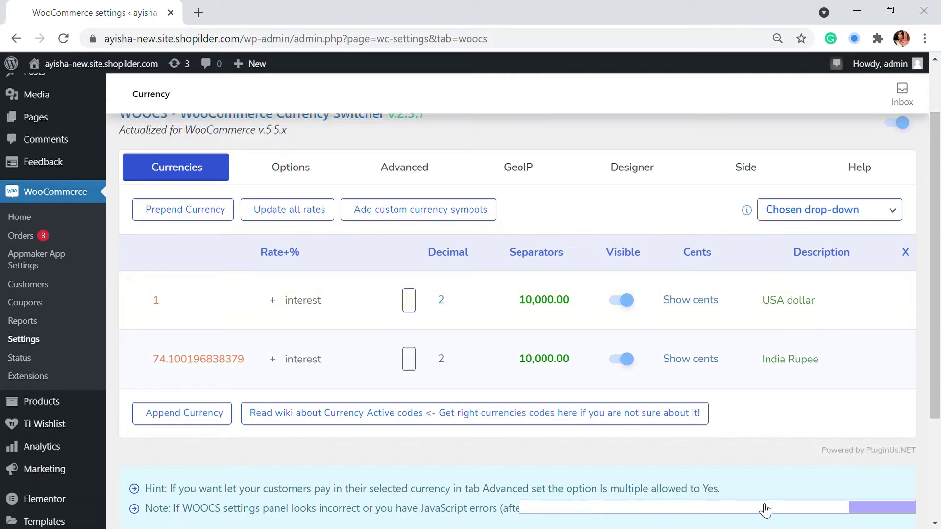
{"action": "left_click_drag", "start_coordinate": [876, 510], "coordinate": [285, 435]}
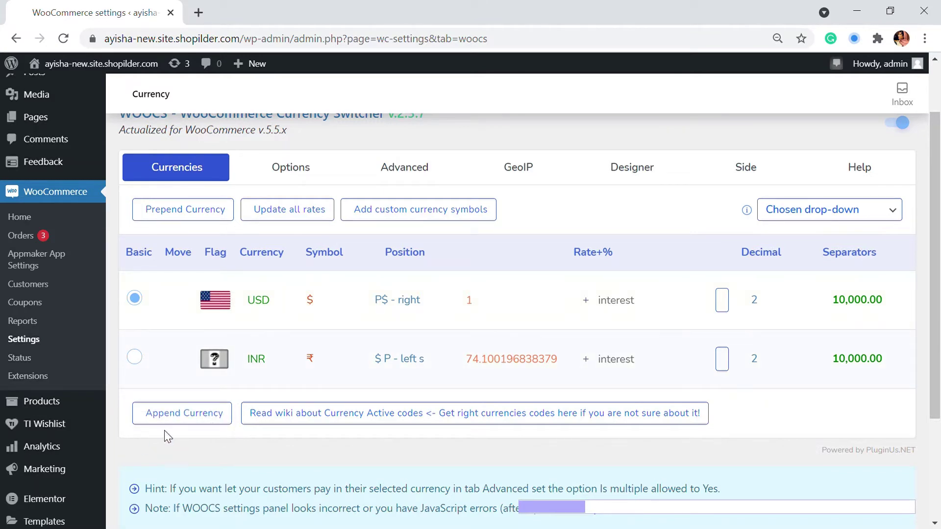
Append a new currency row to the table and open the linked wiki list of active currency codes
{"action": "left_click", "coordinate": [187, 415]}
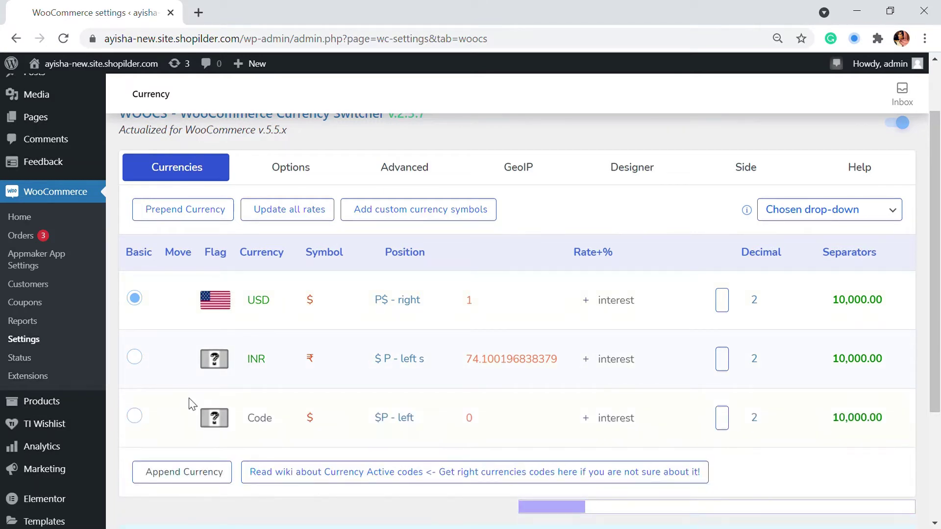
{"action": "scroll", "coordinate": [273, 391], "scroll_direction": "down", "scroll_amount": 3}
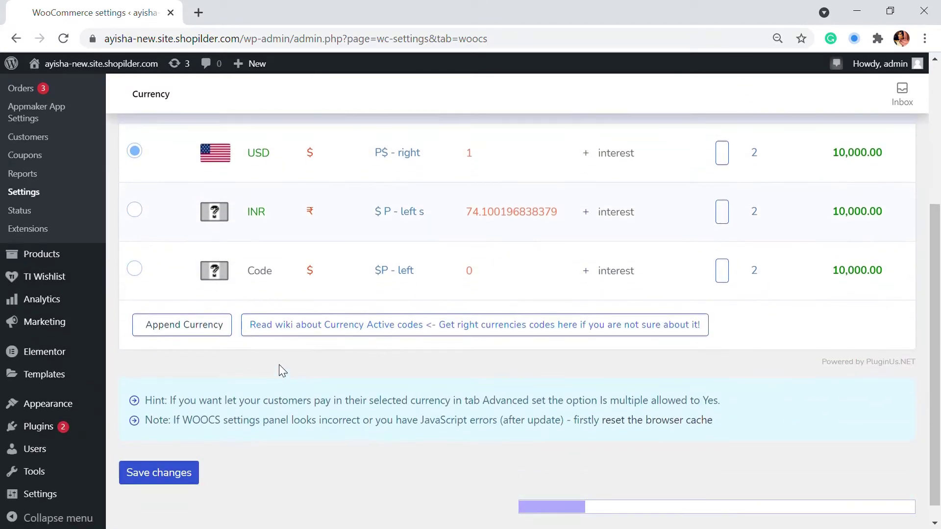
{"action": "left_click", "coordinate": [282, 285]}
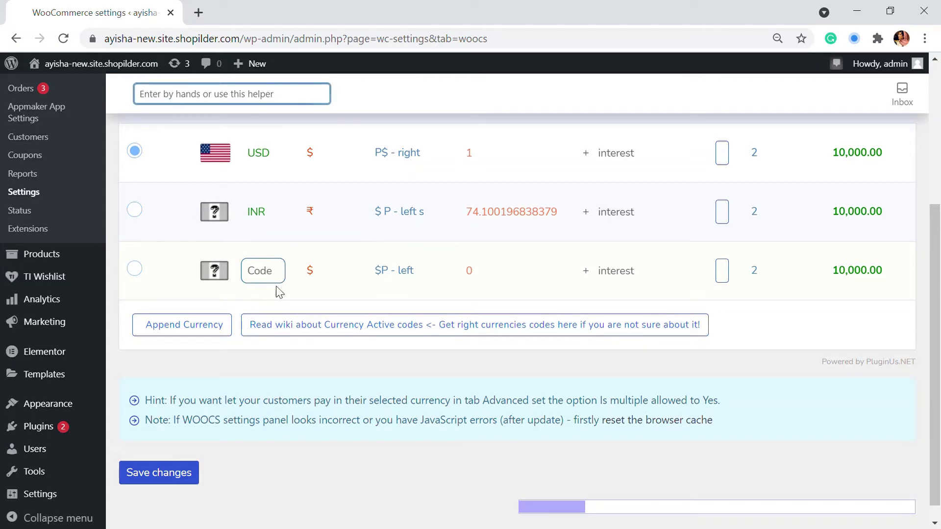
{"action": "scroll", "coordinate": [274, 285], "scroll_direction": "up", "scroll_amount": 1}
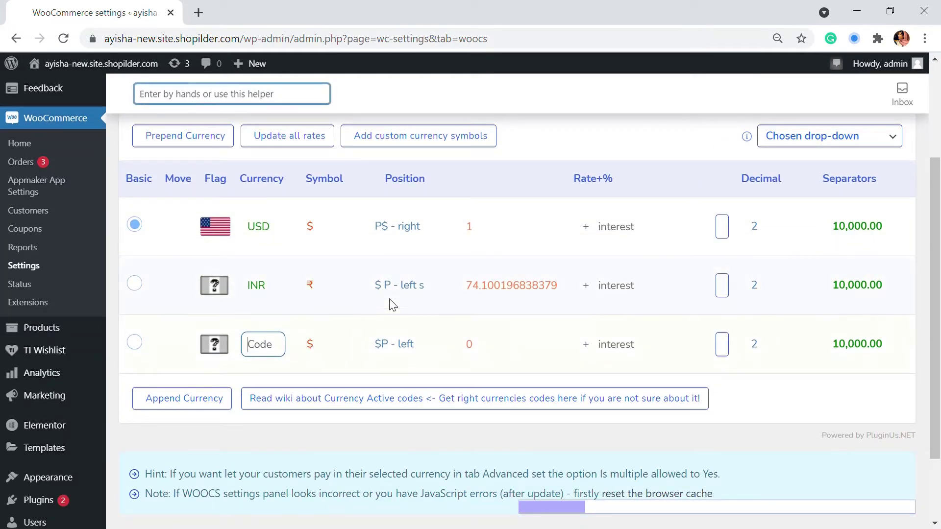
{"action": "left_click", "coordinate": [300, 395]}
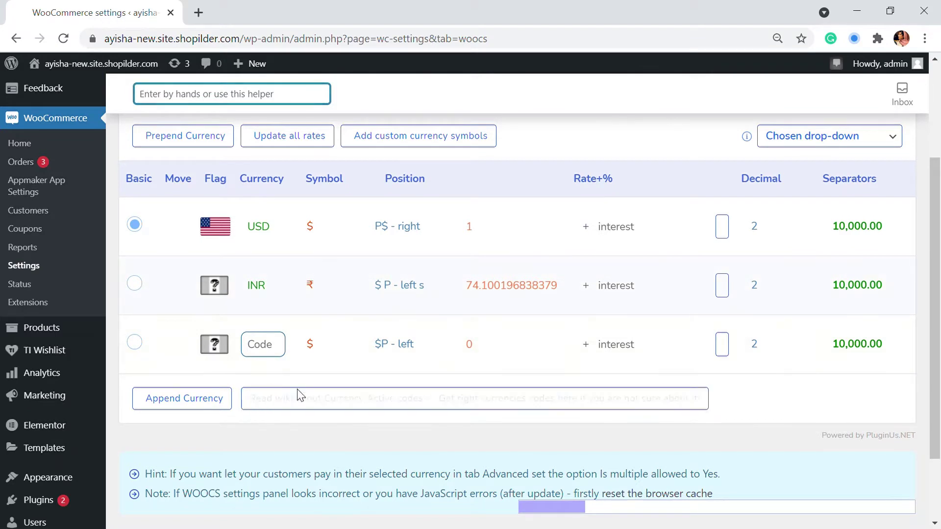
{"action": "left_click", "coordinate": [370, 399]}
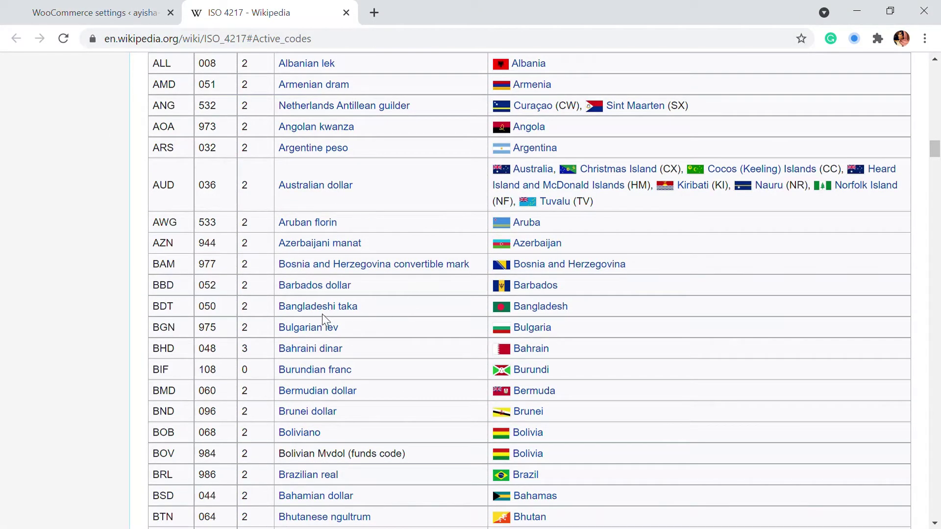
Copy the Euro's code EUR from the ISO 4217 table and paste it as the new row's currency code
{"action": "scroll", "coordinate": [322, 317], "scroll_direction": "down", "scroll_amount": 5}
{"action": "scroll", "coordinate": [285, 309], "scroll_direction": "up", "scroll_amount": 6}
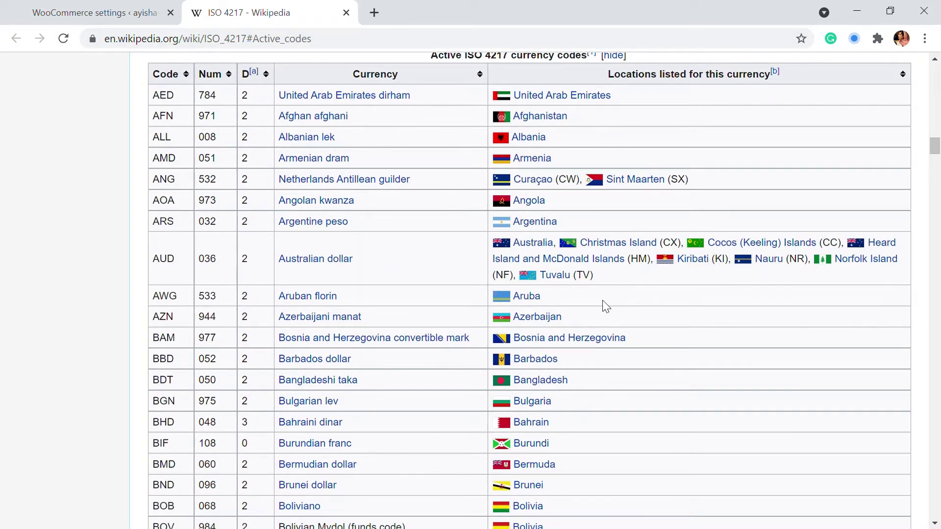
{"action": "scroll", "coordinate": [604, 307], "scroll_direction": "down", "scroll_amount": 7}
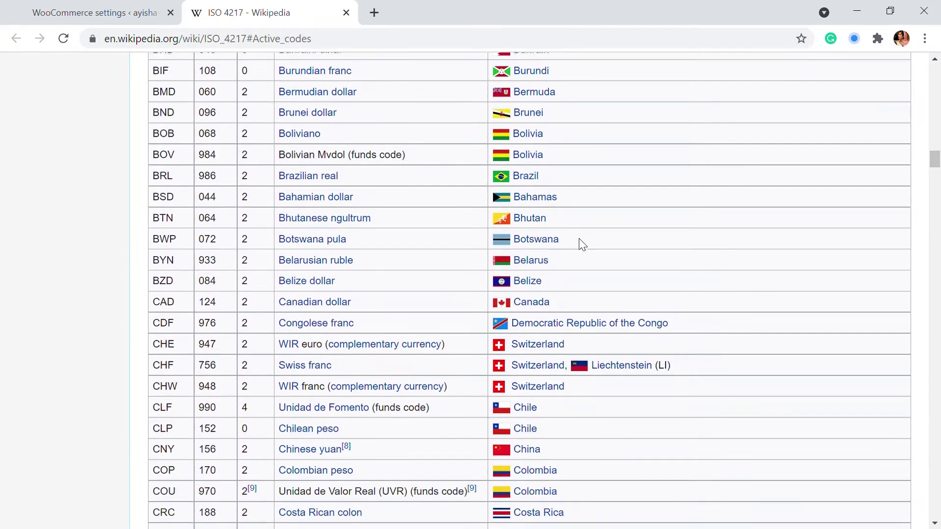
{"action": "scroll", "coordinate": [579, 239], "scroll_direction": "down", "scroll_amount": 5}
{"action": "scroll", "coordinate": [571, 239], "scroll_direction": "down", "scroll_amount": 4}
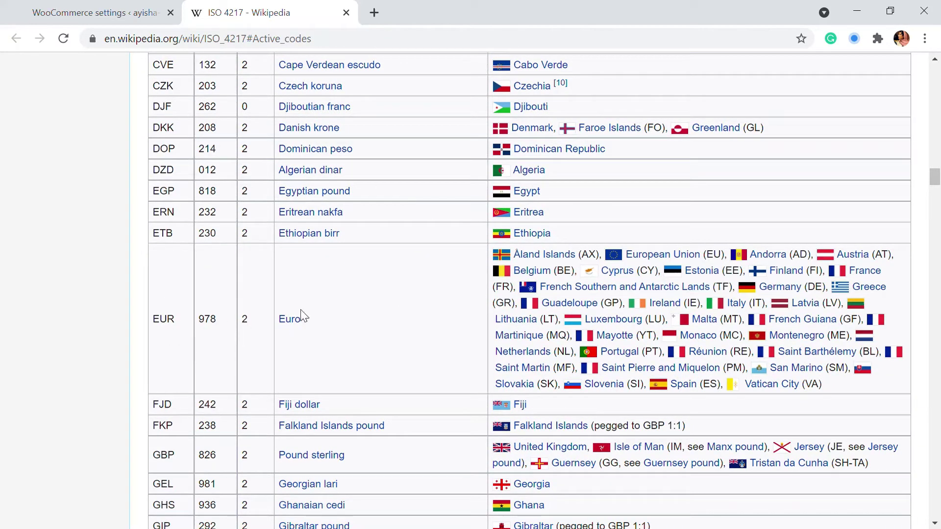
{"action": "double_click", "coordinate": [164, 321]}
{"action": "key", "text": "ctrl+c"}
{"action": "key", "text": "ctrl+shift+Tab"}
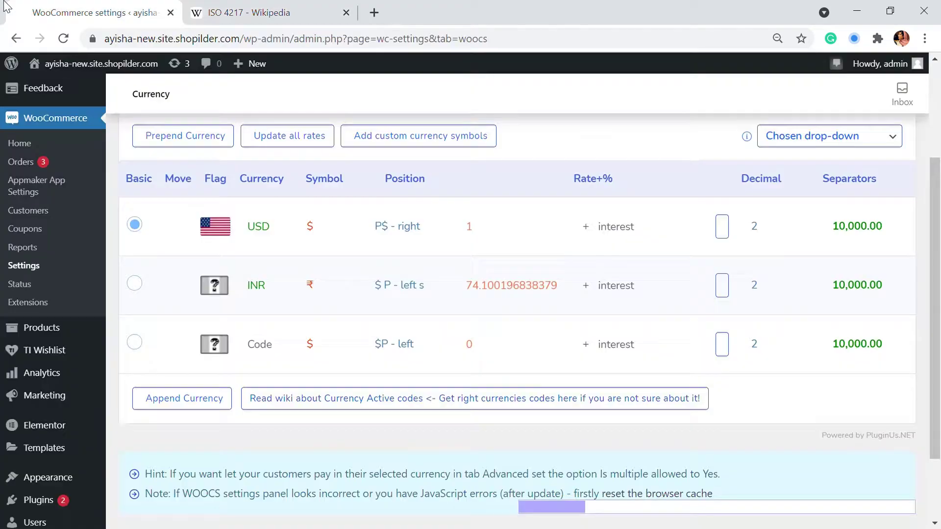
{"action": "left_click", "coordinate": [281, 349]}
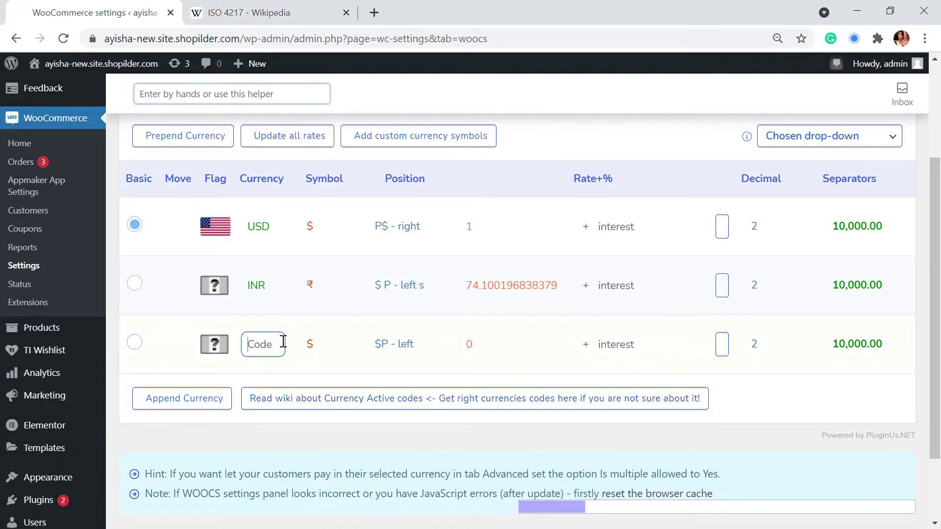
{"action": "key", "text": "ctrl+v"}
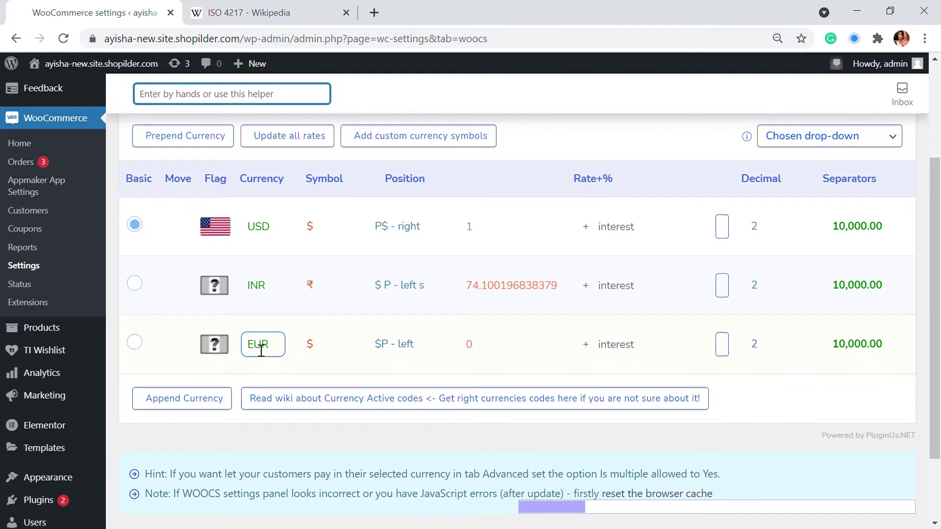
Set the EUR row's symbol to € and update the exchange rates of all currencies
{"action": "left_click", "coordinate": [313, 346]}
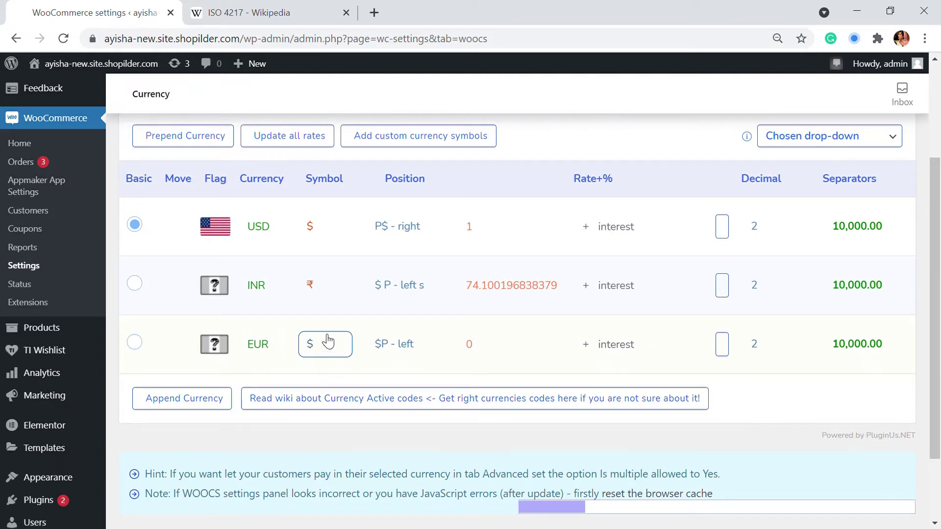
{"action": "key", "text": "BackSpace"}
{"action": "type", "text": "€"}
{"action": "left_click", "coordinate": [799, 395]}
{"action": "left_click", "coordinate": [277, 139]}
{"action": "left_click", "coordinate": [722, 345]}
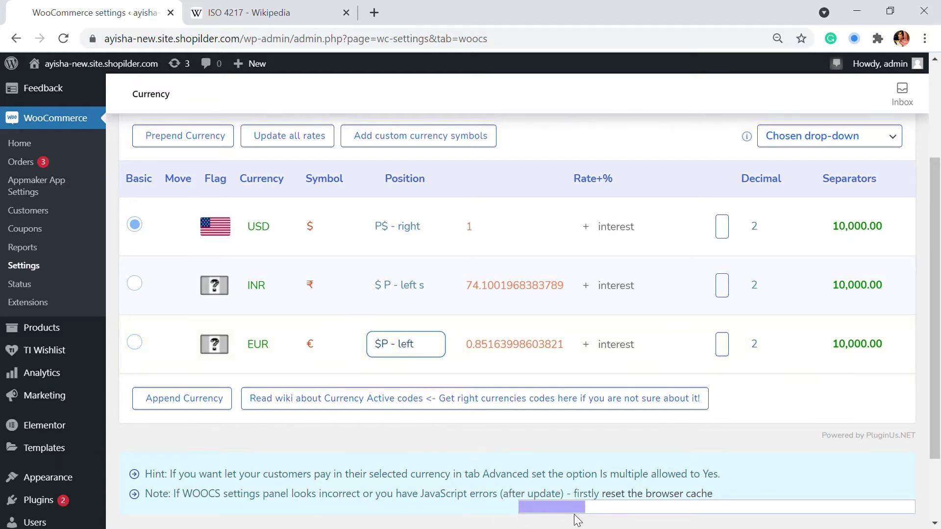
Set the EUR currency's flag to the European flag image Flag_of_Europe.svg.png from the media library
{"action": "left_click_drag", "start_coordinate": [578, 514], "coordinate": [141, 373]}
{"action": "left_click", "coordinate": [225, 346]}
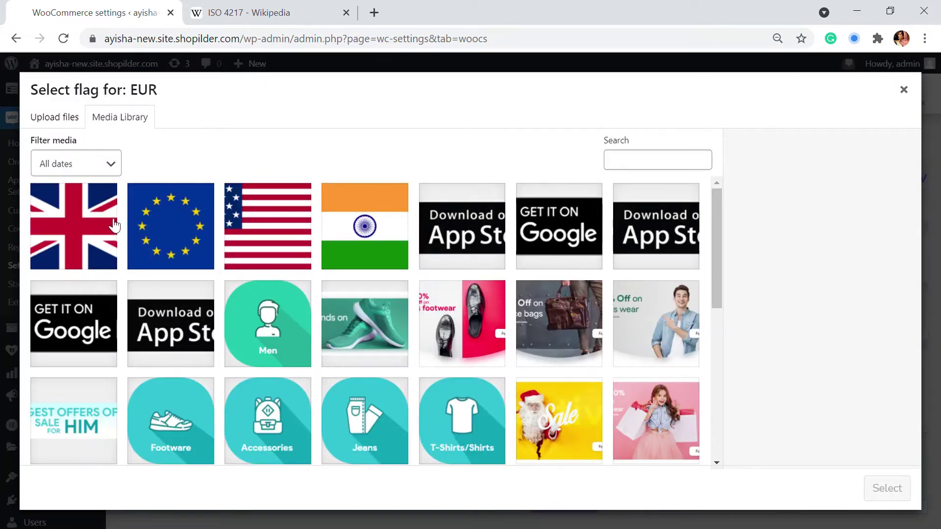
{"action": "left_click", "coordinate": [161, 226]}
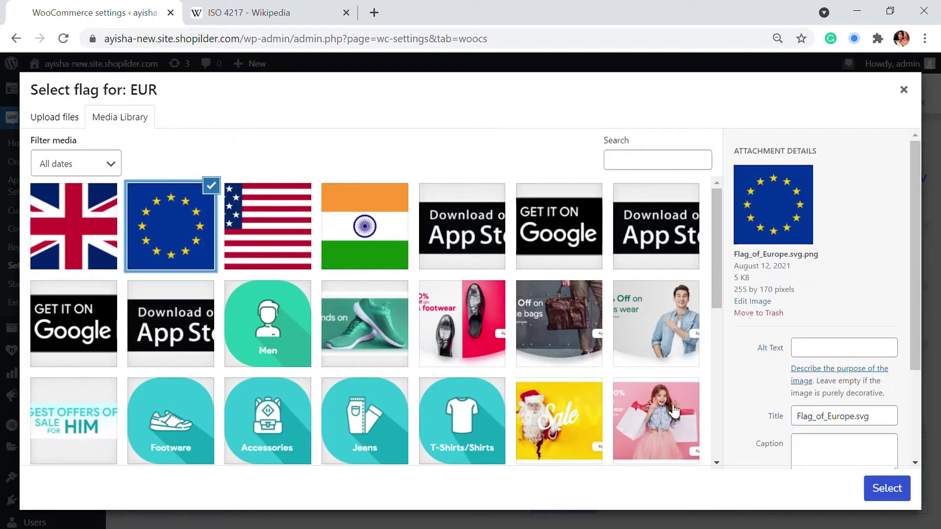
{"action": "left_click", "coordinate": [886, 489]}
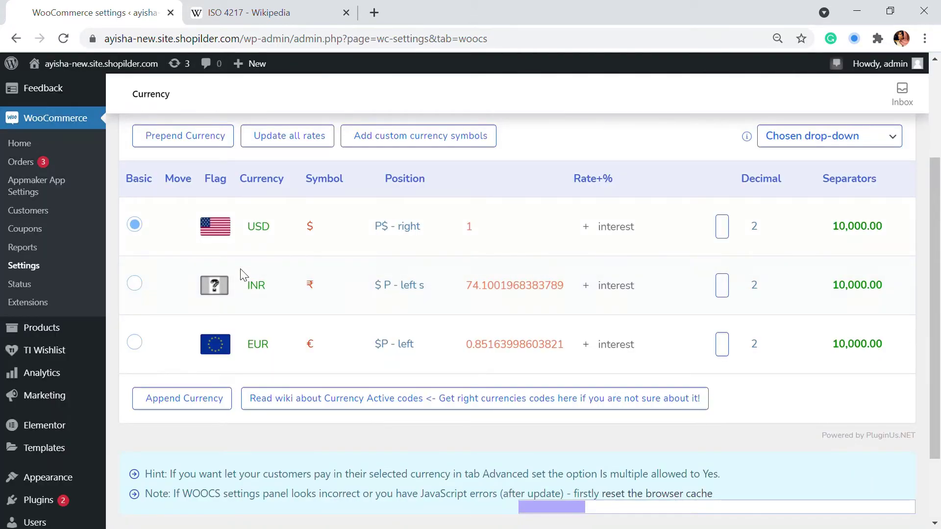
Set the INR currency's flag to the Indian flag image from the media library
{"action": "left_click", "coordinate": [215, 290]}
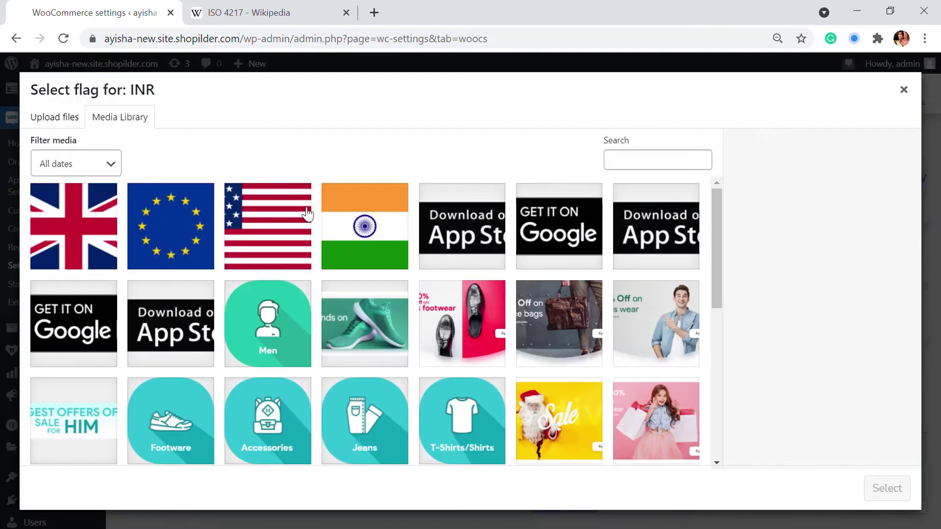
{"action": "left_click", "coordinate": [353, 203]}
{"action": "left_click", "coordinate": [887, 488]}
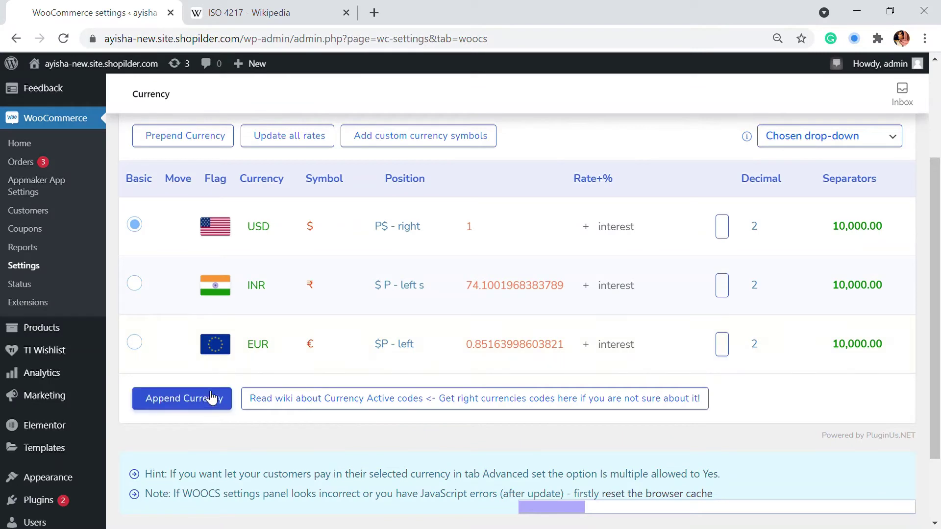
Append a GBP currency row with the £ symbol, the UK flag and its exchange rate
{"action": "scroll", "coordinate": [444, 256], "scroll_direction": "up", "scroll_amount": 1}
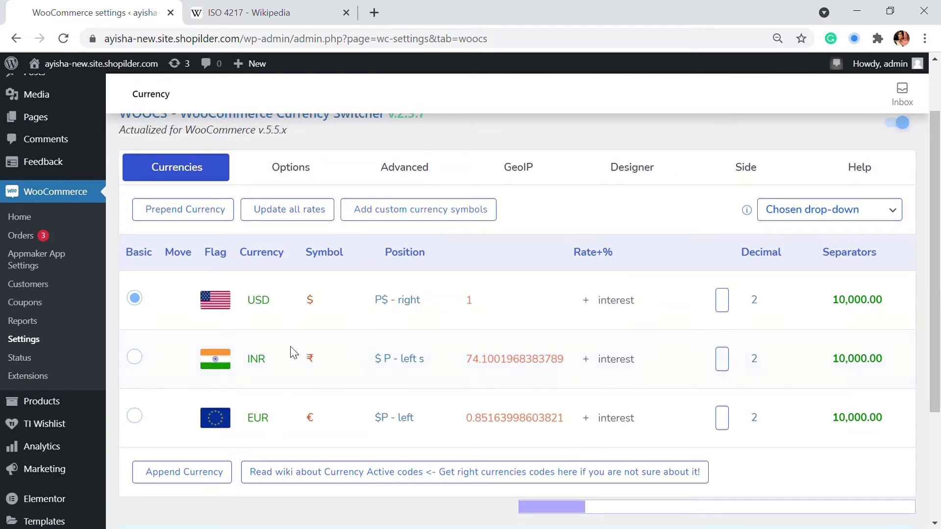
{"action": "left_click", "coordinate": [218, 473]}
{"action": "scroll", "coordinate": [537, 372], "scroll_direction": "down", "scroll_amount": 1}
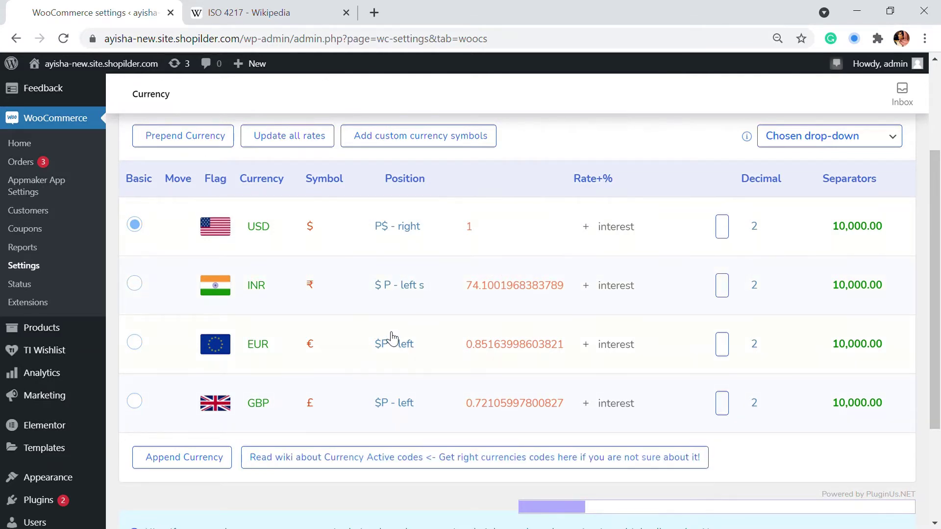
Set the currency switcher's display style to ddslick drop-down and save the currency settings
{"action": "scroll", "coordinate": [590, 284], "scroll_direction": "up", "scroll_amount": 1}
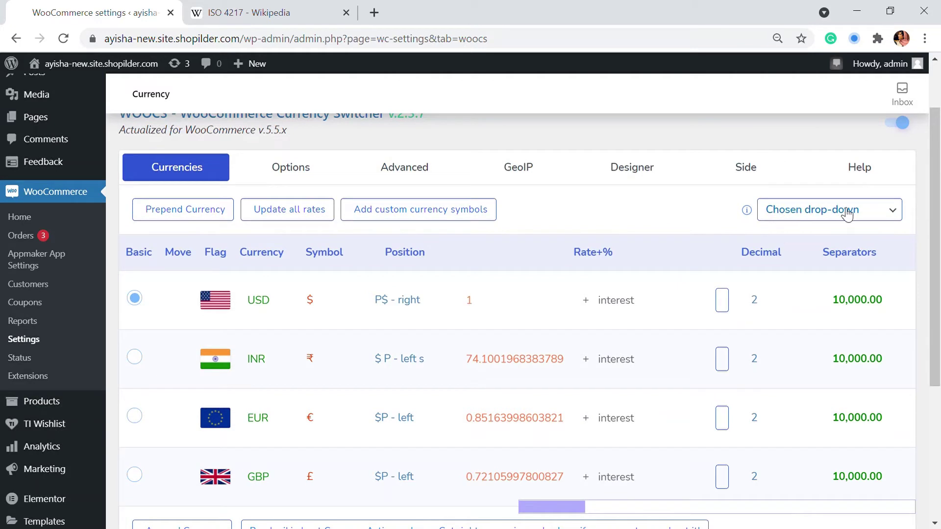
{"action": "left_click", "coordinate": [819, 214]}
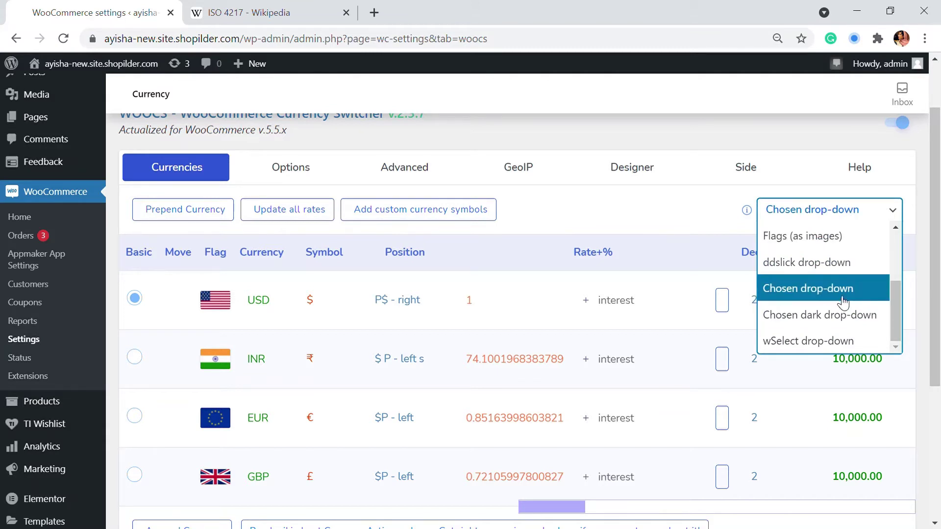
{"action": "scroll", "coordinate": [841, 289], "scroll_direction": "up", "scroll_amount": 3}
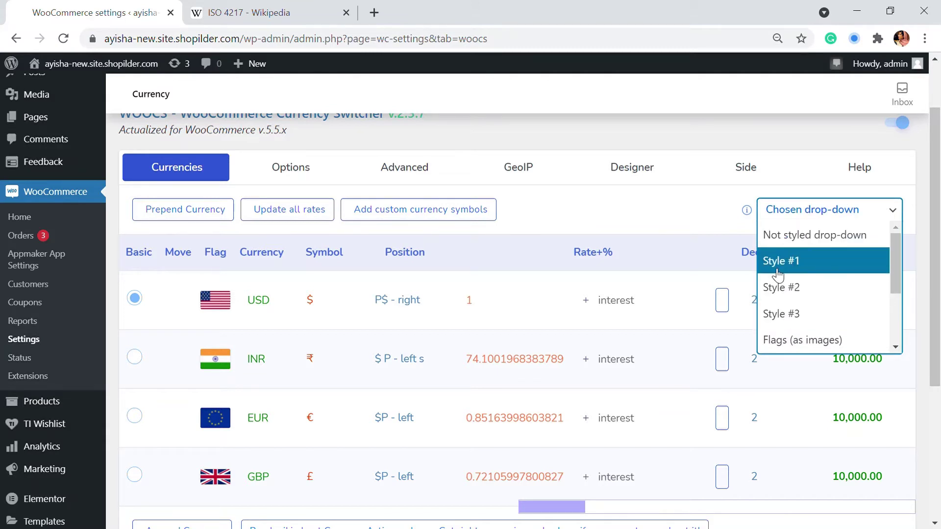
{"action": "scroll", "coordinate": [846, 298], "scroll_direction": "down", "scroll_amount": 3}
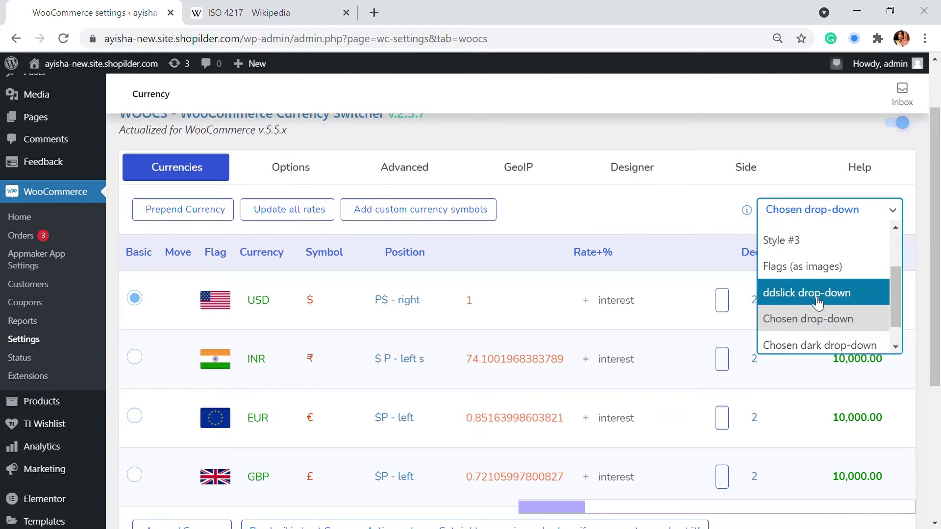
{"action": "scroll", "coordinate": [815, 295], "scroll_direction": "down", "scroll_amount": 1}
{"action": "left_click", "coordinate": [840, 263]}
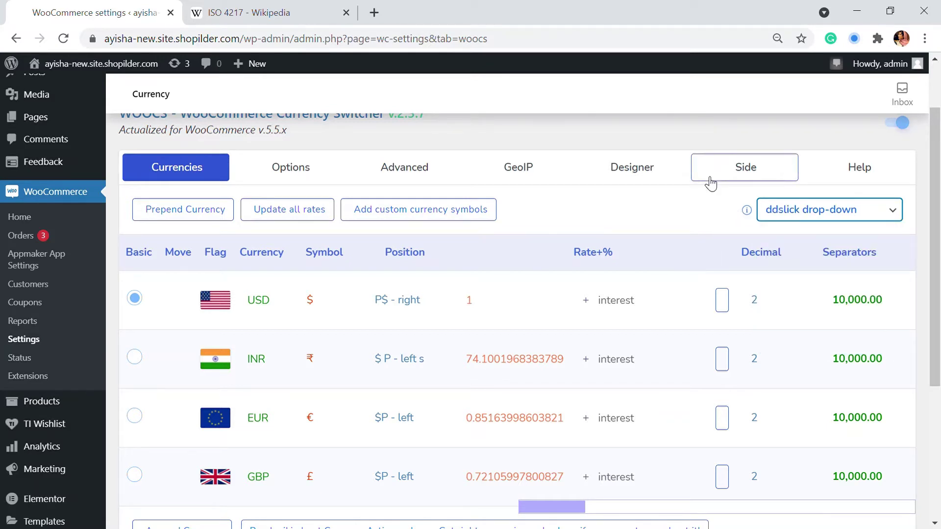
{"action": "scroll", "coordinate": [466, 391], "scroll_direction": "down", "scroll_amount": 5}
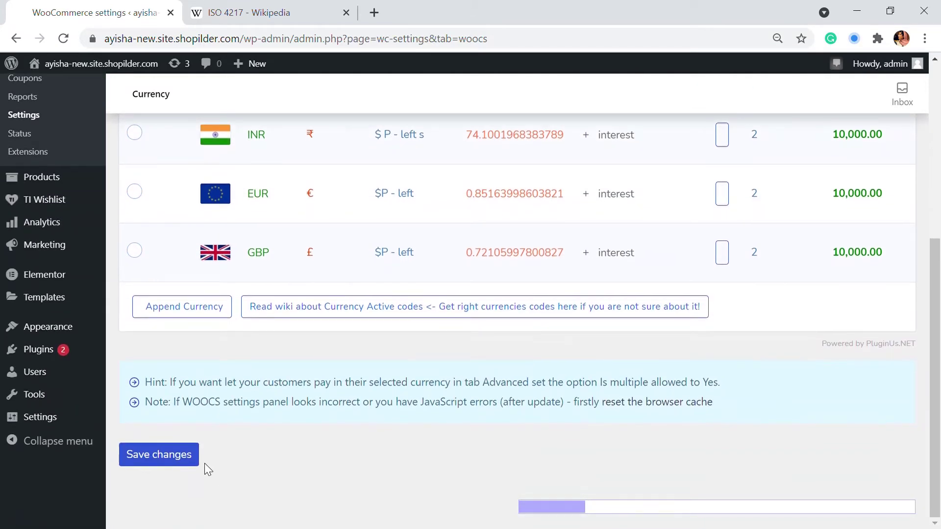
{"action": "left_click", "coordinate": [194, 457]}
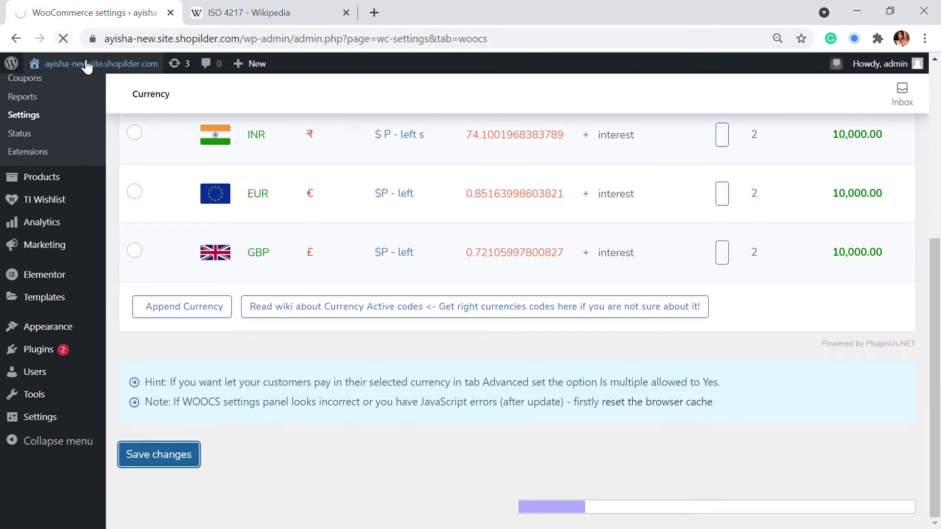
Visit the store and switch its currency to USD with the WooCommerce Currency Switcher to check the product prices
{"action": "mouse_move", "coordinate": [69, 89]}
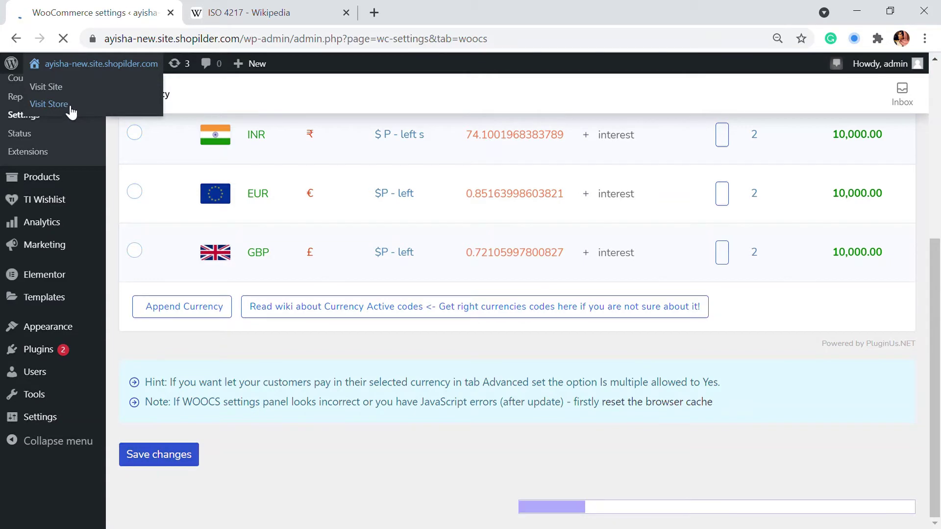
{"action": "left_click", "coordinate": [67, 106]}
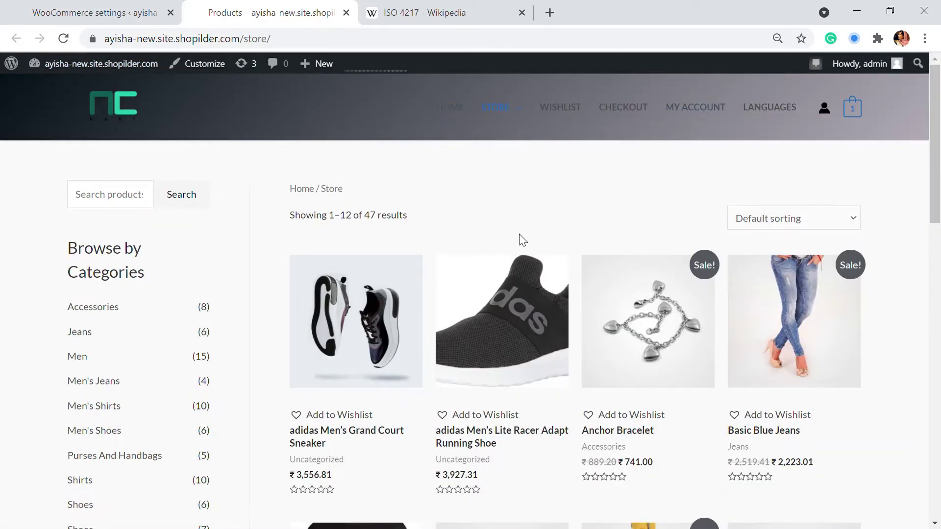
{"action": "scroll", "coordinate": [521, 237], "scroll_direction": "down", "scroll_amount": 3}
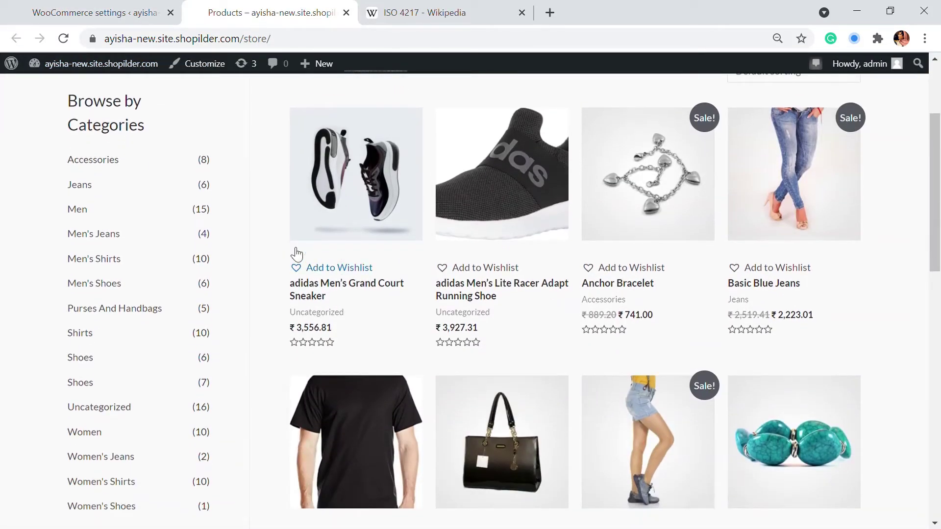
{"action": "scroll", "coordinate": [347, 242], "scroll_direction": "down", "scroll_amount": 7}
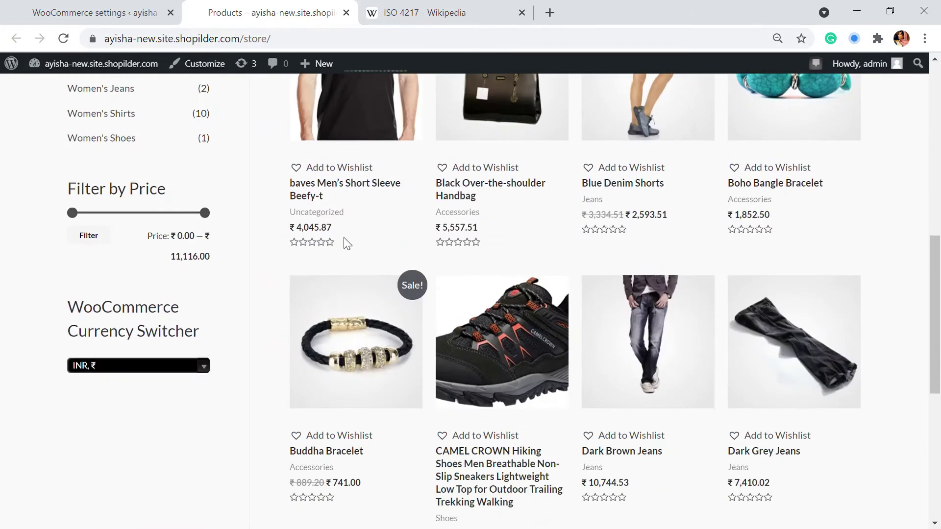
{"action": "left_click", "coordinate": [129, 372]}
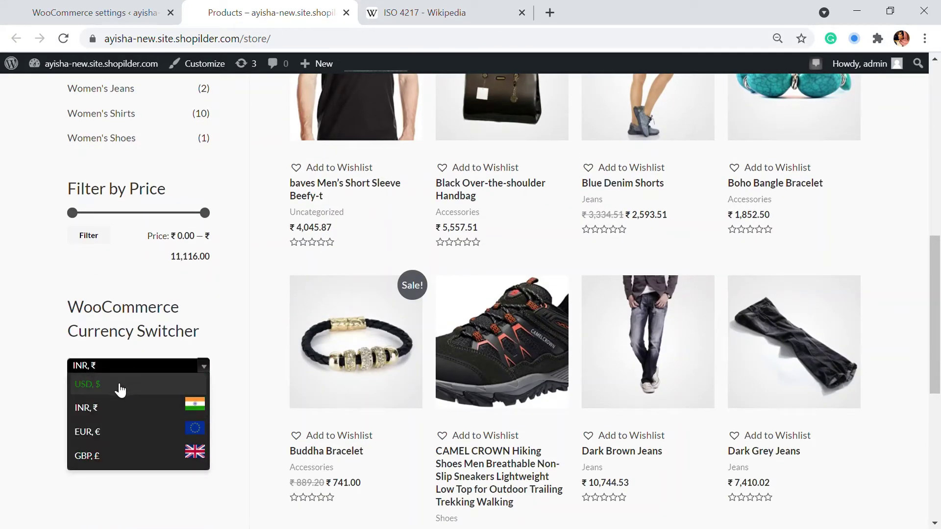
{"action": "left_click", "coordinate": [120, 388]}
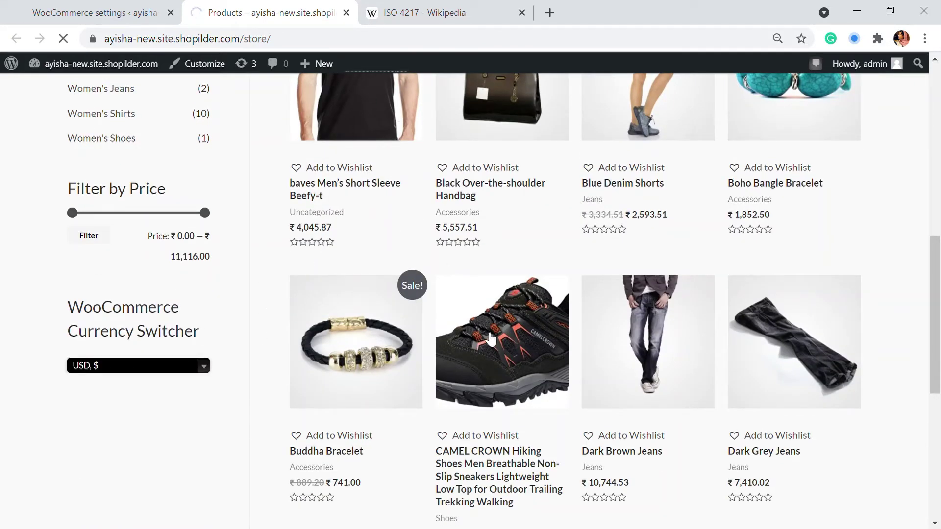
{"action": "scroll", "coordinate": [498, 314], "scroll_direction": "down", "scroll_amount": 3}
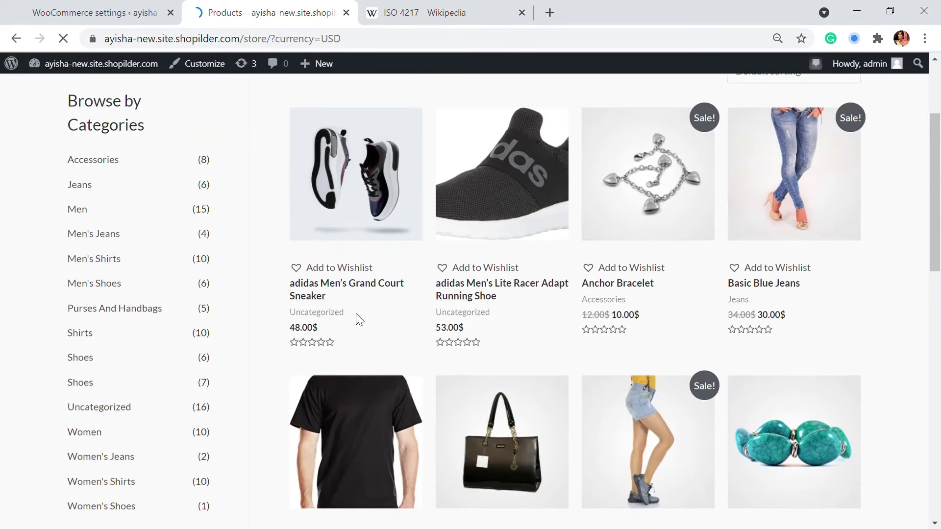
{"action": "scroll", "coordinate": [606, 321], "scroll_direction": "down", "scroll_amount": 6}
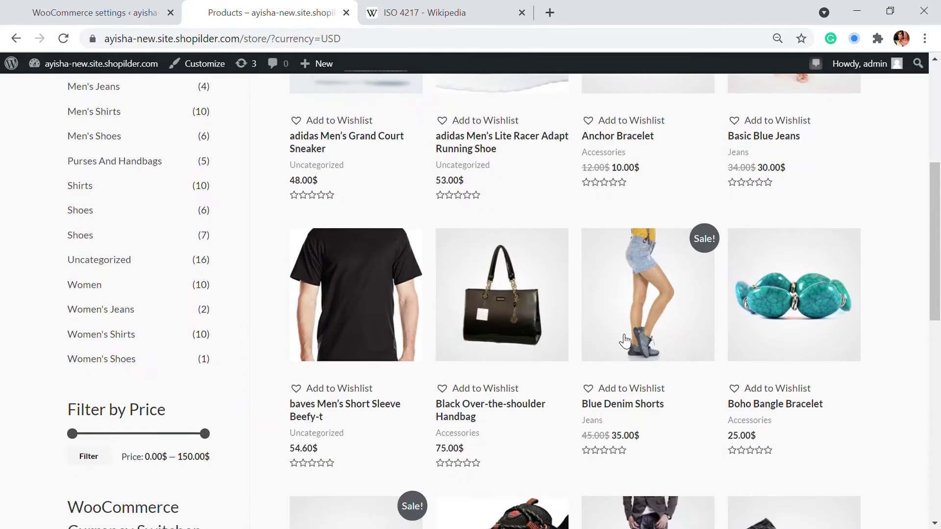
Switch the store's currency to EUR and check the product prices and price filter across the page
{"action": "left_click", "coordinate": [129, 421]}
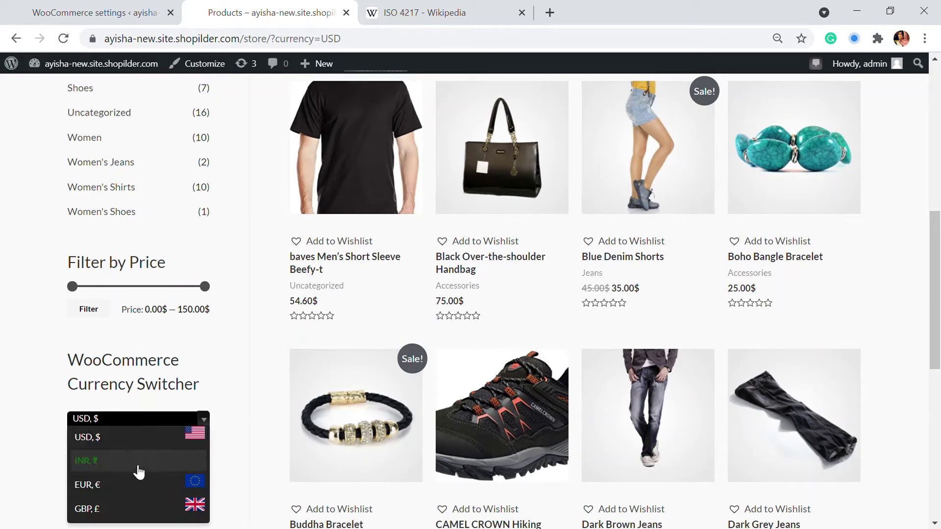
{"action": "left_click", "coordinate": [135, 490]}
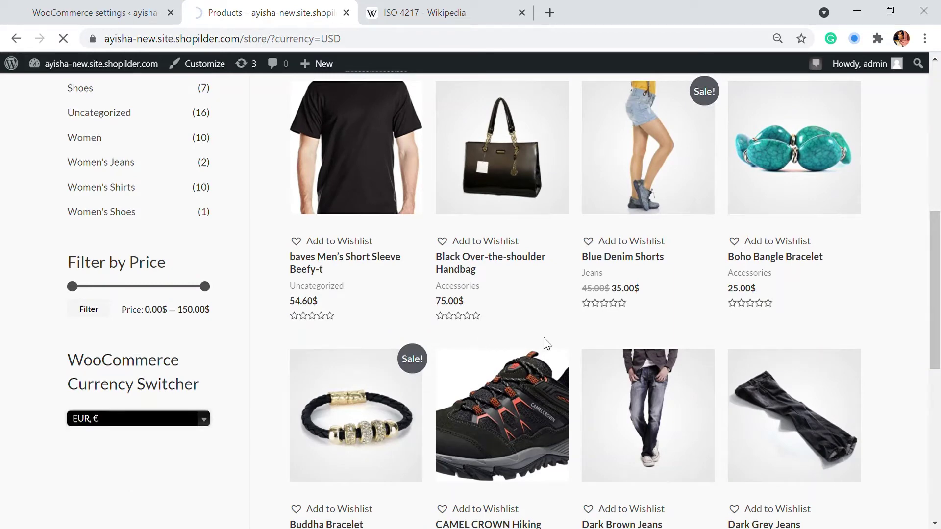
{"action": "scroll", "coordinate": [524, 358], "scroll_direction": "up", "scroll_amount": 1}
{"action": "scroll", "coordinate": [523, 359], "scroll_direction": "down", "scroll_amount": 1}
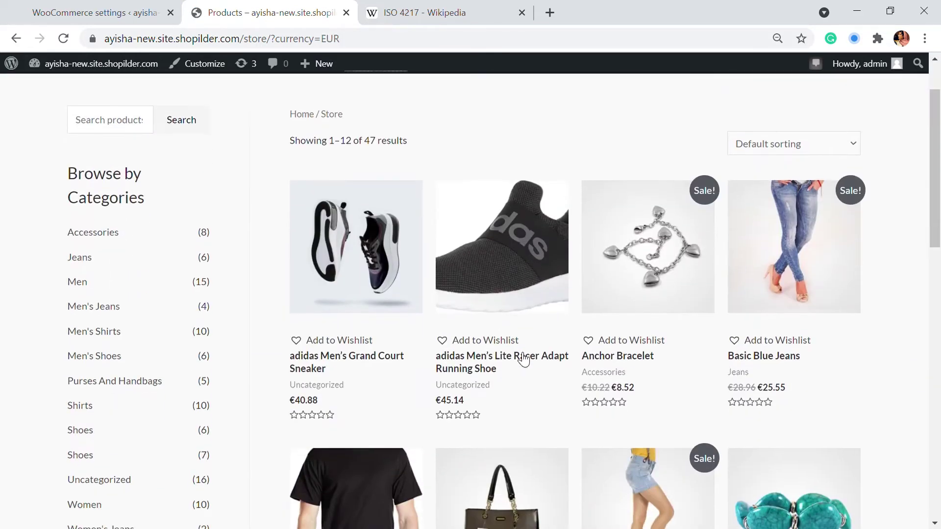
{"action": "scroll", "coordinate": [523, 360], "scroll_direction": "down", "scroll_amount": 1}
{"action": "scroll", "coordinate": [530, 343], "scroll_direction": "up", "scroll_amount": 2}
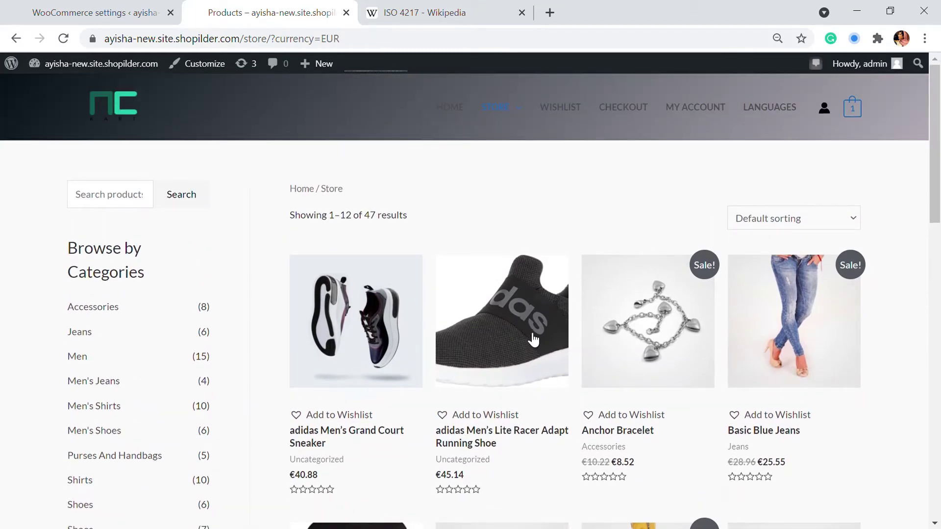
{"action": "scroll", "coordinate": [138, 291], "scroll_direction": "down", "scroll_amount": 5}
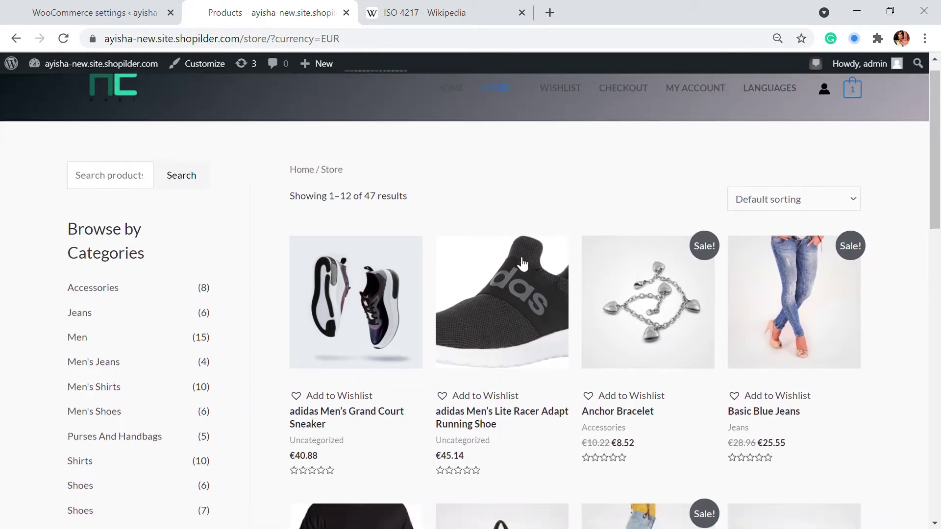
{"action": "scroll", "coordinate": [455, 307], "scroll_direction": "down", "scroll_amount": 1}
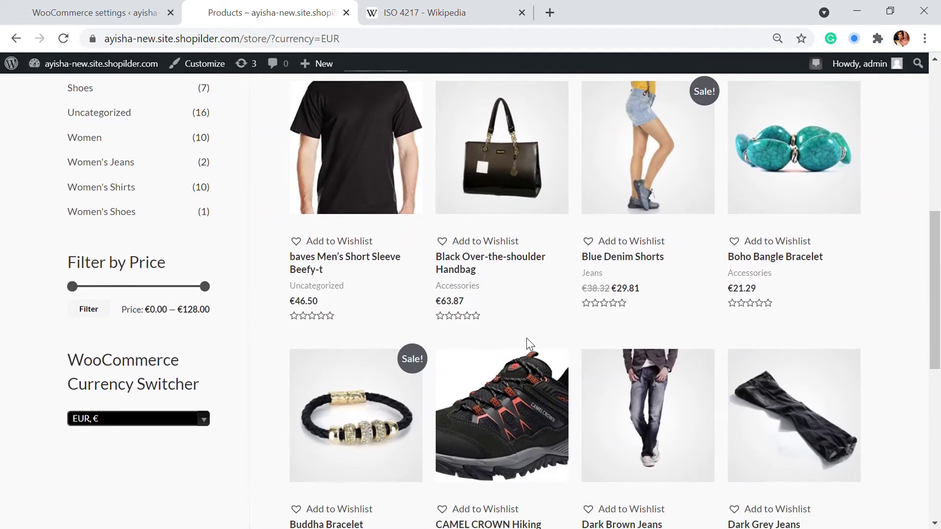
{"action": "scroll", "coordinate": [625, 379], "scroll_direction": "up", "scroll_amount": 6}
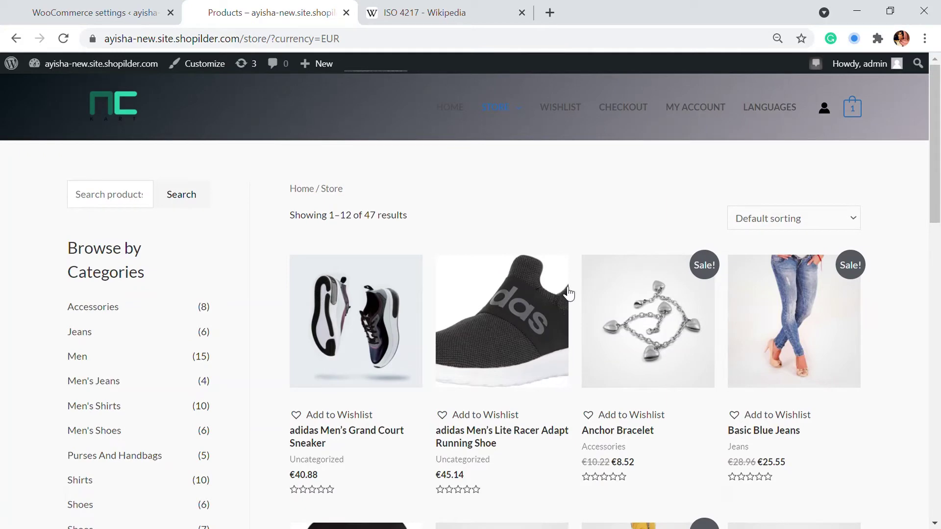
Return to the WooCommerce settings page and open the WOOCS plugin's Options section
{"action": "left_click", "coordinate": [100, 13]}
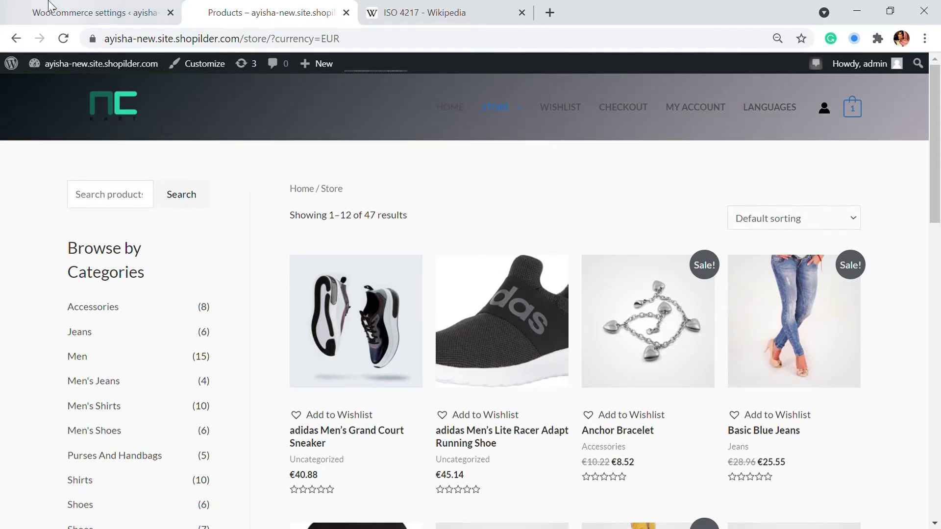
{"action": "scroll", "coordinate": [525, 300], "scroll_direction": "down", "scroll_amount": 6}
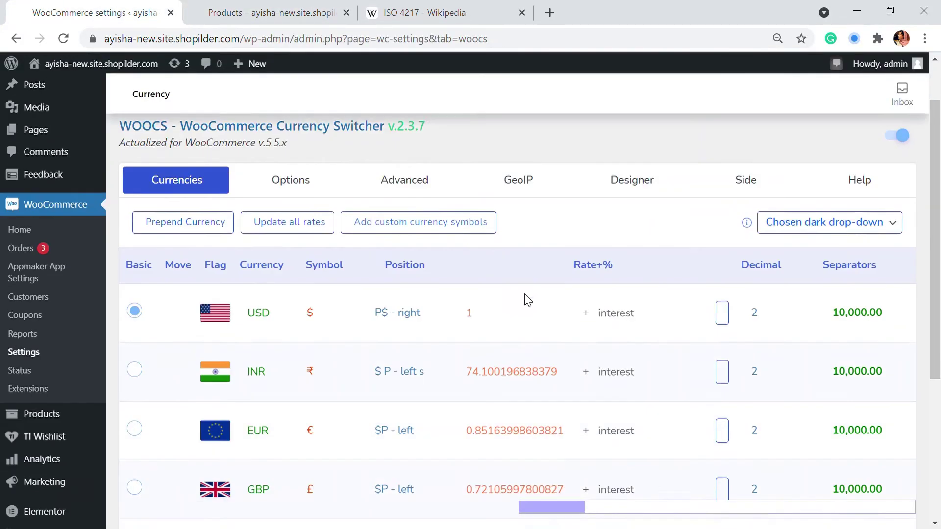
{"action": "scroll", "coordinate": [357, 324], "scroll_direction": "up", "scroll_amount": 5}
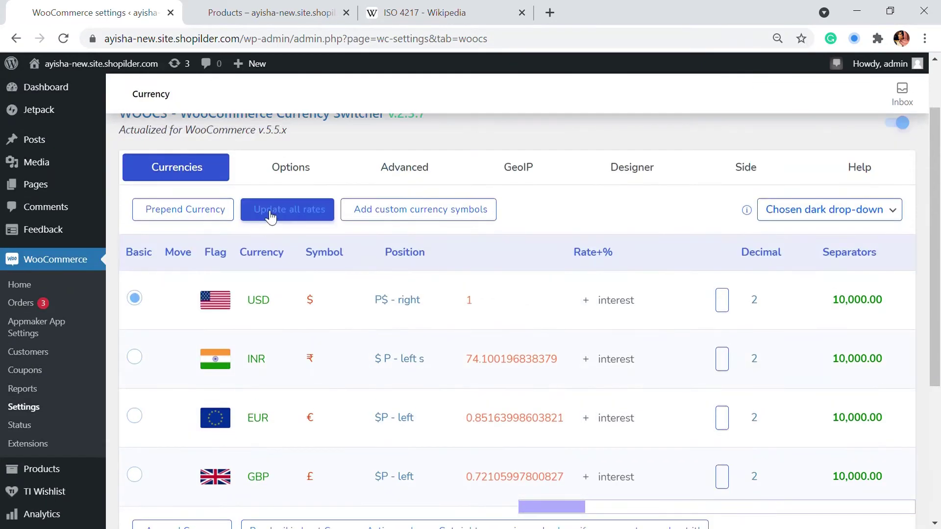
{"action": "left_click", "coordinate": [288, 179]}
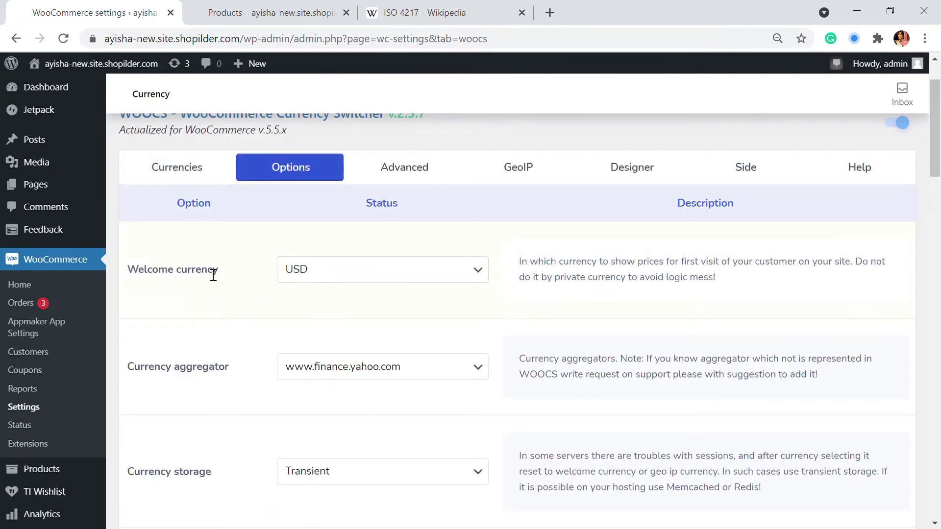
Examine the welcome currency, currency aggregator and currency storage settings and the choices they offer
{"action": "left_click", "coordinate": [343, 269]}
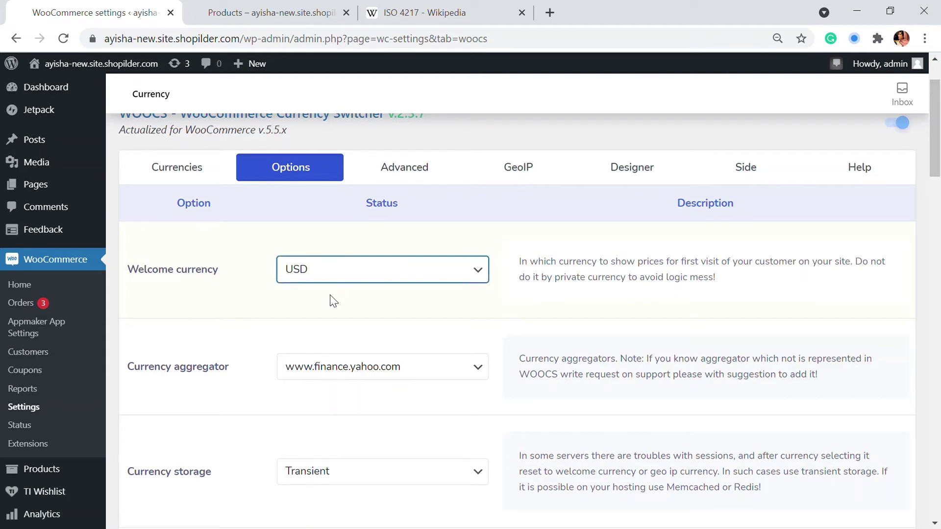
{"action": "scroll", "coordinate": [343, 282], "scroll_direction": "down", "scroll_amount": 3}
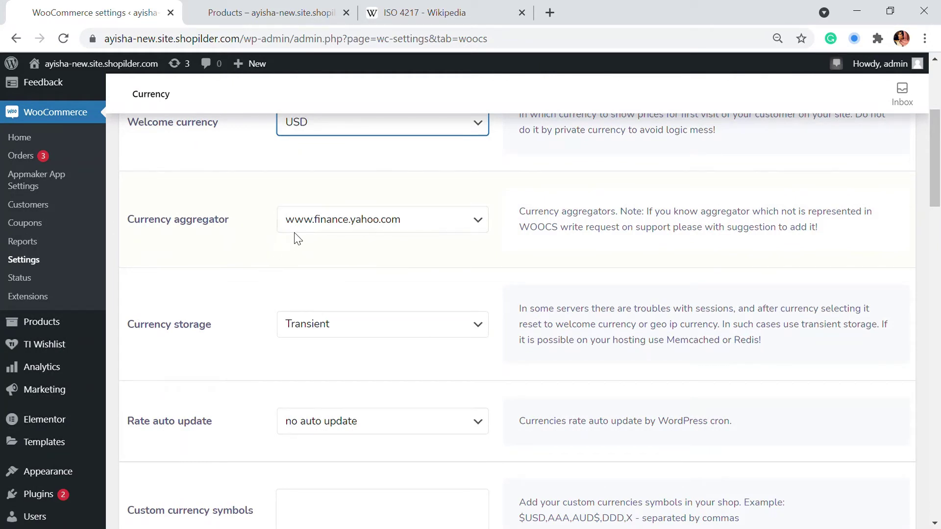
{"action": "scroll", "coordinate": [292, 270], "scroll_direction": "down", "scroll_amount": 2}
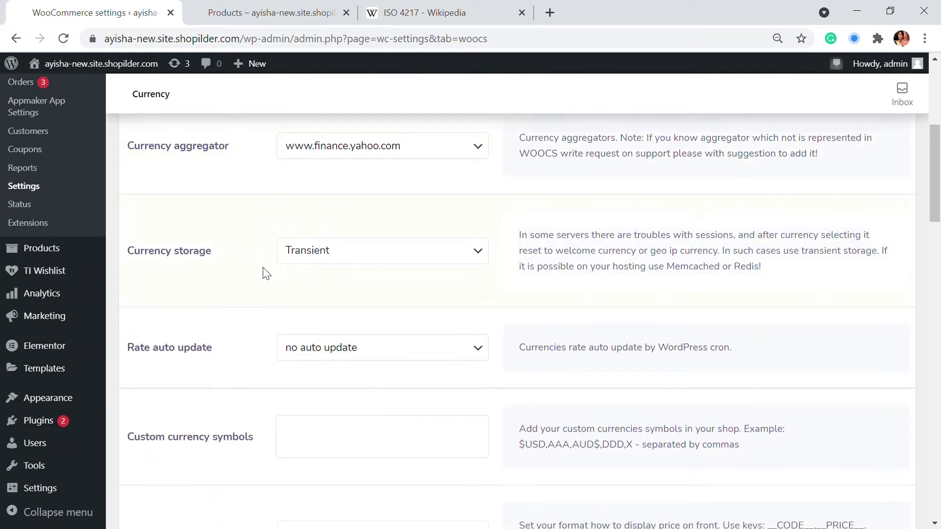
{"action": "left_click", "coordinate": [378, 260]}
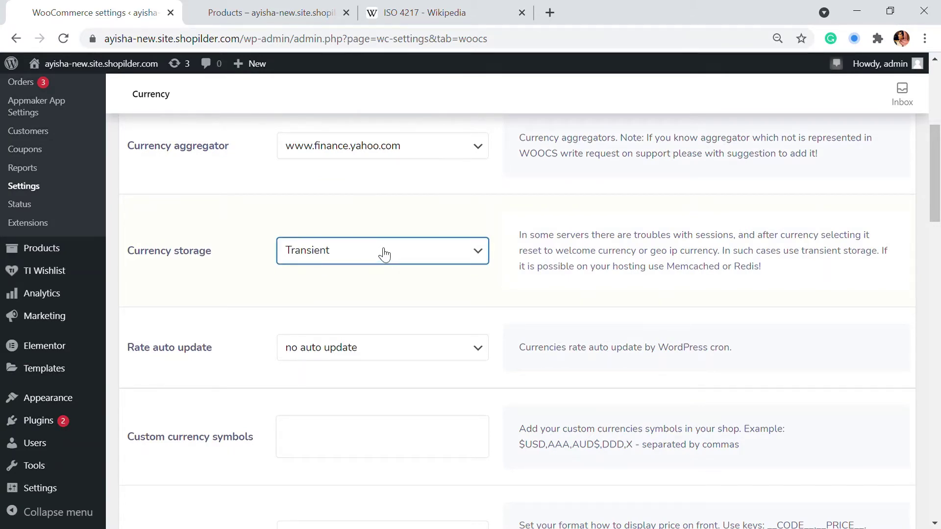
Set the currencies' rate auto update option to daily
{"action": "scroll", "coordinate": [393, 286], "scroll_direction": "down", "scroll_amount": 2}
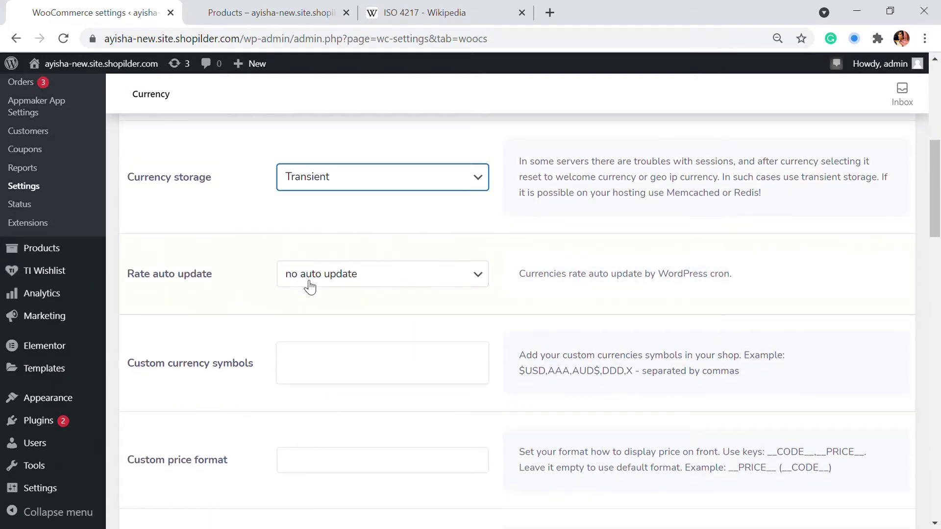
{"action": "left_click", "coordinate": [347, 288]}
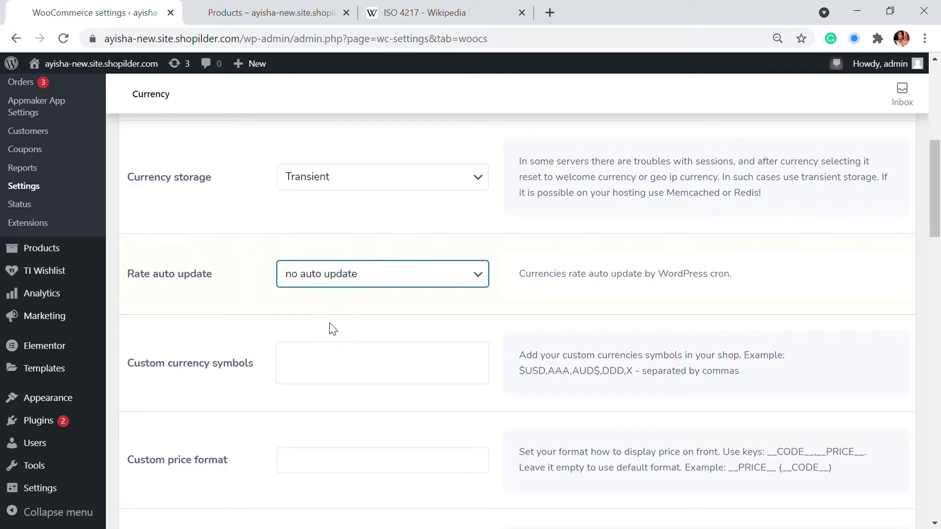
{"action": "key", "text": "d"}
{"action": "scroll", "coordinate": [461, 289], "scroll_direction": "down", "scroll_amount": 3}
{"action": "scroll", "coordinate": [362, 218], "scroll_direction": "up", "scroll_amount": 1}
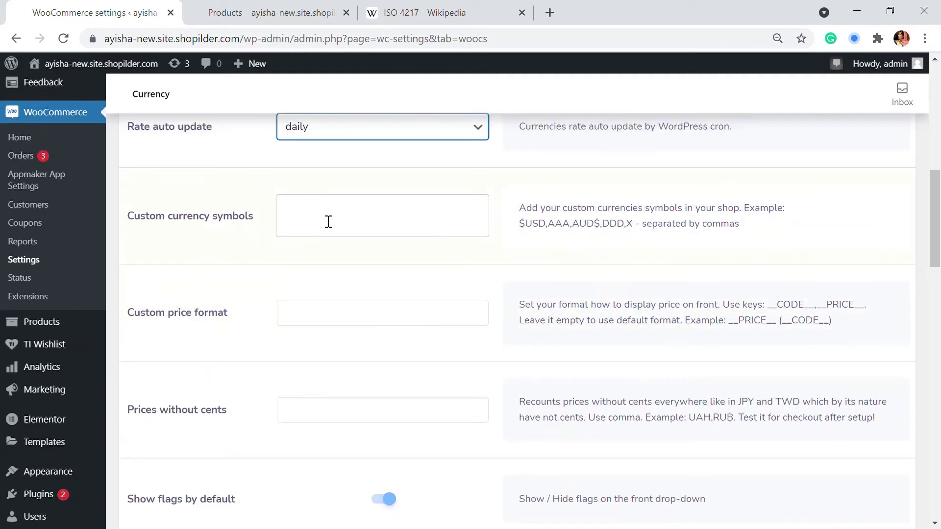
{"action": "scroll", "coordinate": [342, 216], "scroll_direction": "up", "scroll_amount": 2}
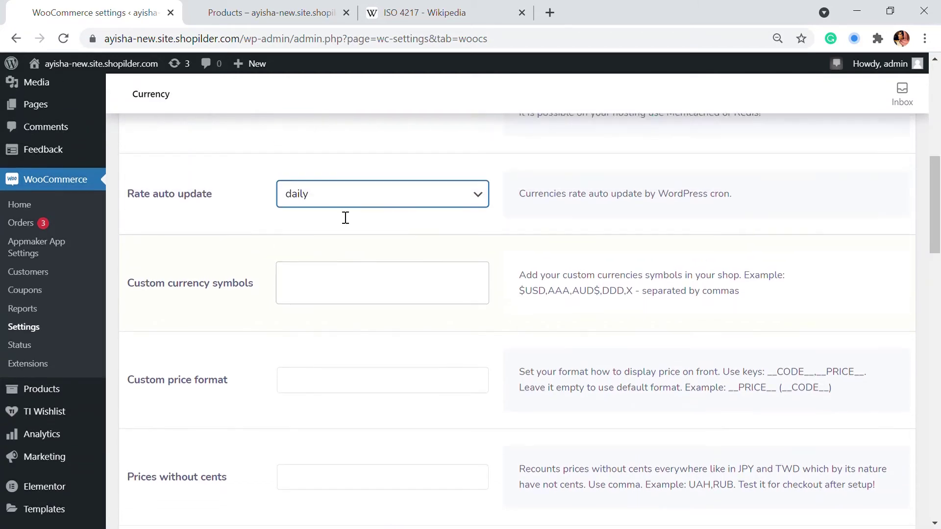
Review the custom currency symbols, custom price format, prices without cents, flags, GET data and currency symbol options
{"action": "scroll", "coordinate": [342, 219], "scroll_direction": "down", "scroll_amount": 2}
{"action": "scroll", "coordinate": [342, 219], "scroll_direction": "down", "scroll_amount": 2}
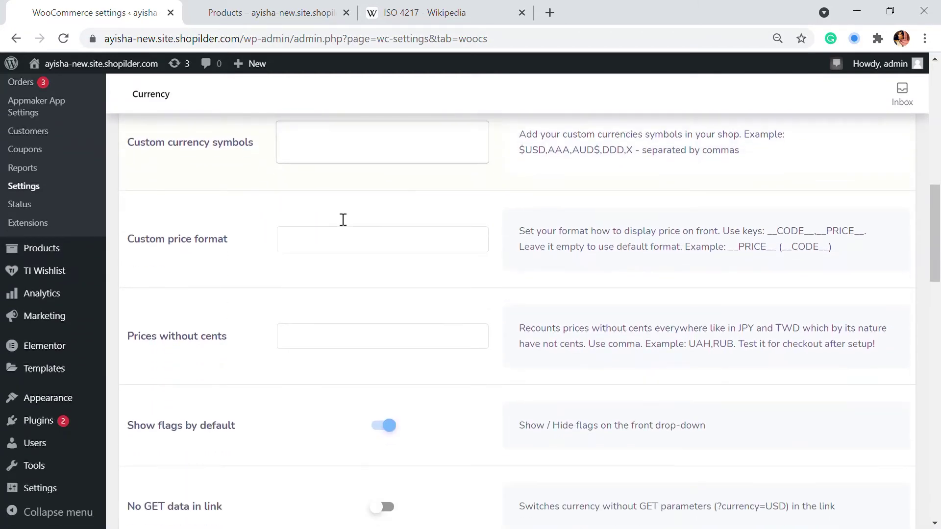
{"action": "scroll", "coordinate": [336, 216], "scroll_direction": "down", "scroll_amount": 2}
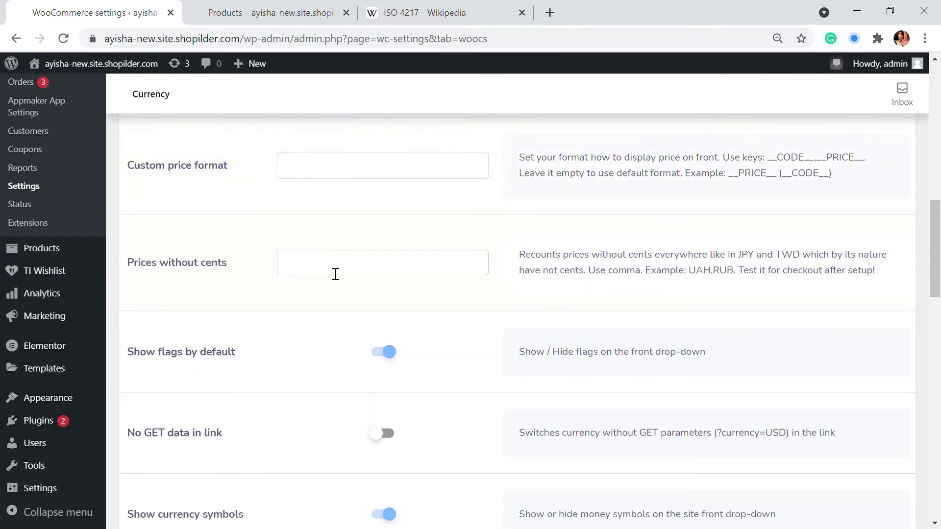
{"action": "scroll", "coordinate": [386, 224], "scroll_direction": "down", "scroll_amount": 2}
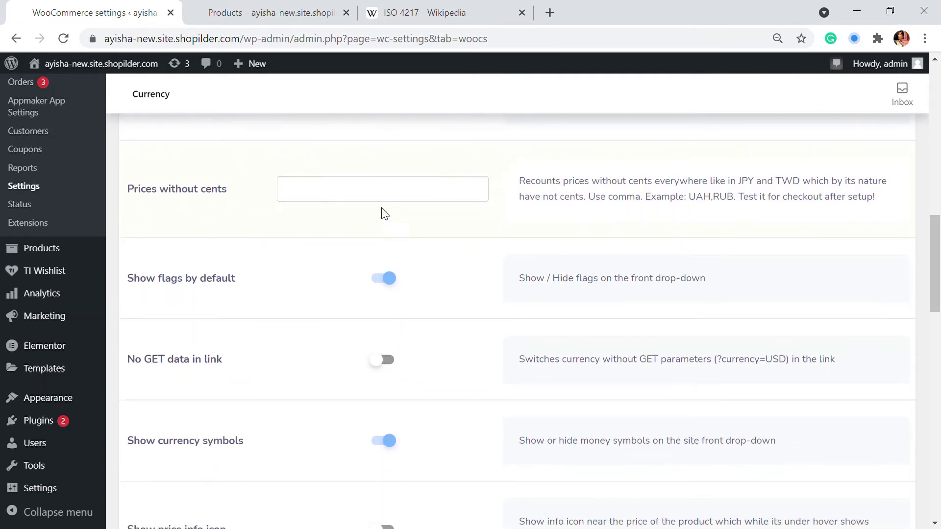
{"action": "scroll", "coordinate": [414, 245], "scroll_direction": "down", "scroll_amount": 6}
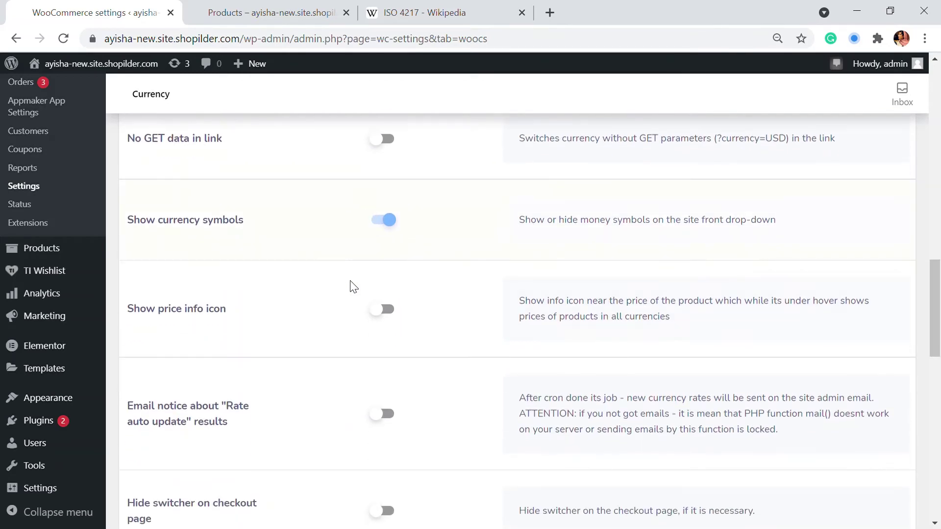
{"action": "scroll", "coordinate": [353, 187], "scroll_direction": "up", "scroll_amount": 4}
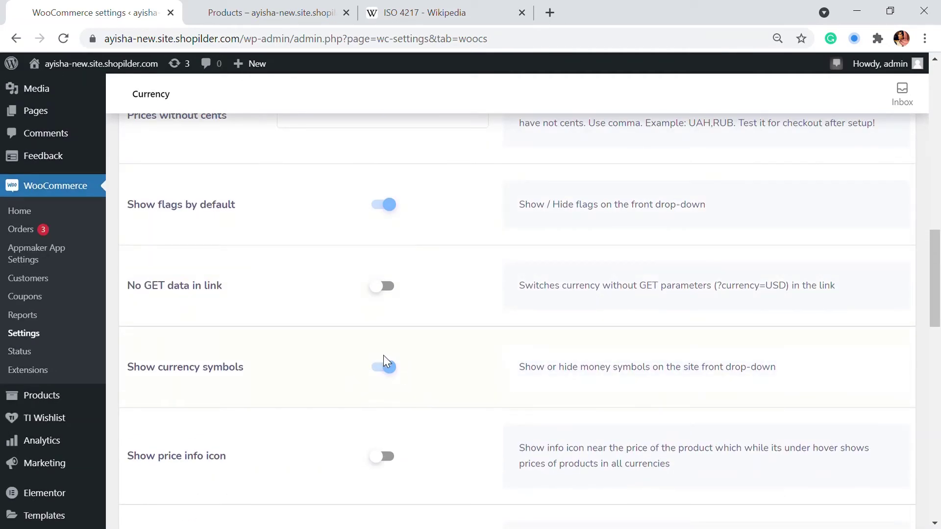
{"action": "scroll", "coordinate": [333, 206], "scroll_direction": "down", "scroll_amount": 4}
{"action": "scroll", "coordinate": [346, 218], "scroll_direction": "down", "scroll_amount": 1}
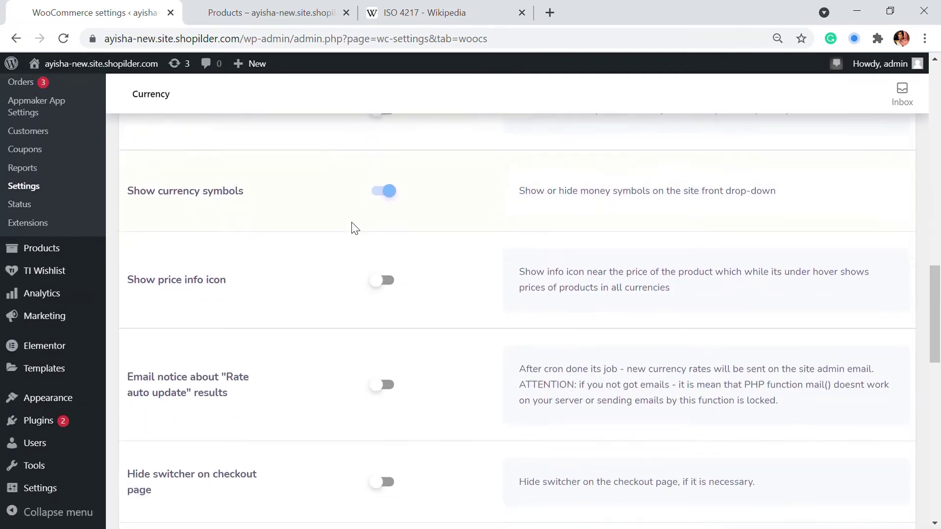
{"action": "scroll", "coordinate": [351, 225], "scroll_direction": "up", "scroll_amount": 5}
{"action": "scroll", "coordinate": [348, 230], "scroll_direction": "down", "scroll_amount": 2}
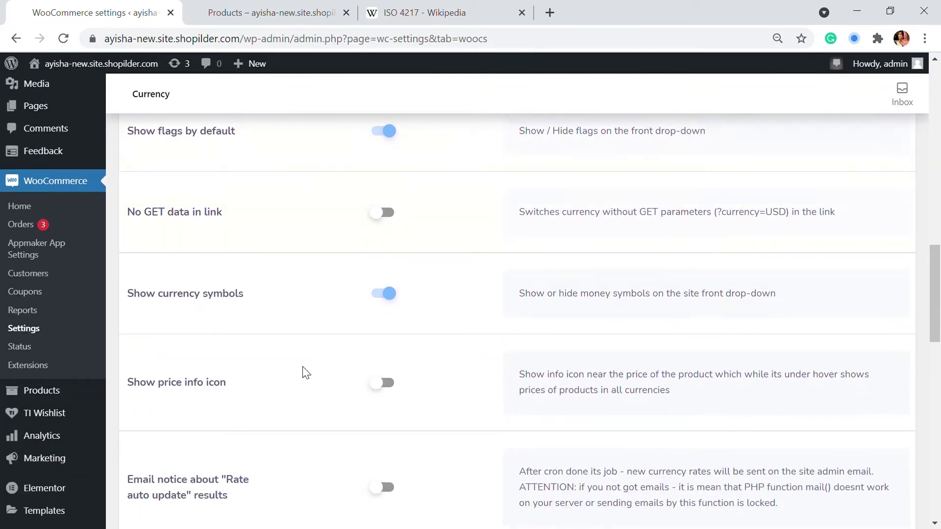
Enable the price info icon on products and save the currency settings
{"action": "scroll", "coordinate": [242, 385], "scroll_direction": "down", "scroll_amount": 2}
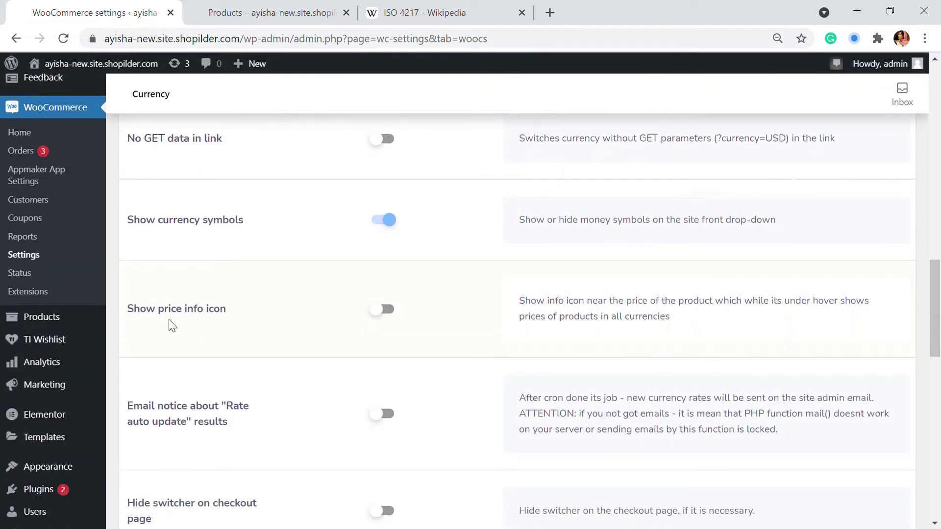
{"action": "left_click", "coordinate": [393, 312]}
{"action": "scroll", "coordinate": [424, 284], "scroll_direction": "down", "scroll_amount": 15}
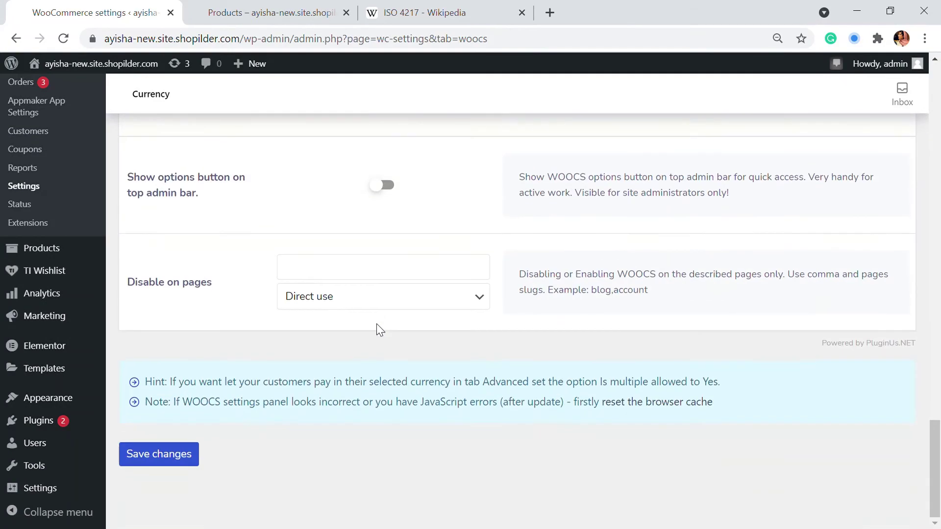
{"action": "left_click", "coordinate": [187, 463]}
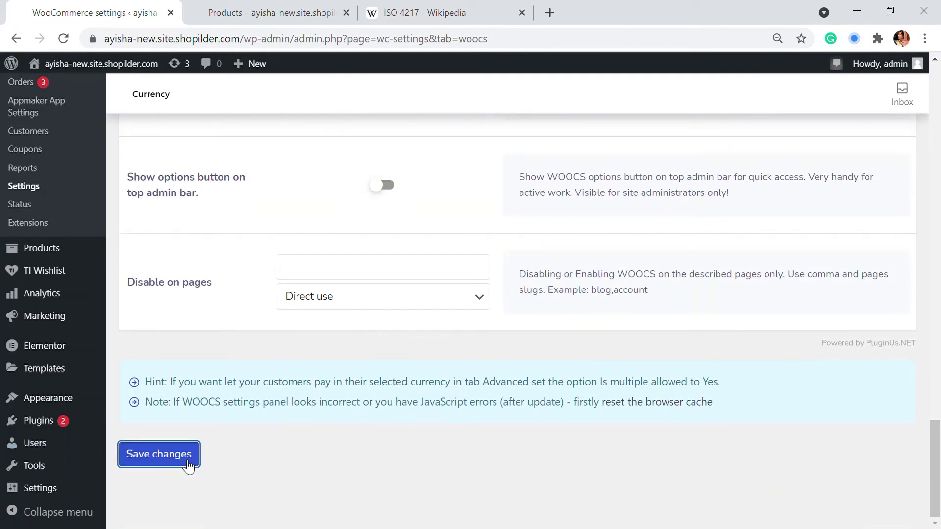
{"action": "scroll", "coordinate": [502, 273], "scroll_direction": "up", "scroll_amount": 15}
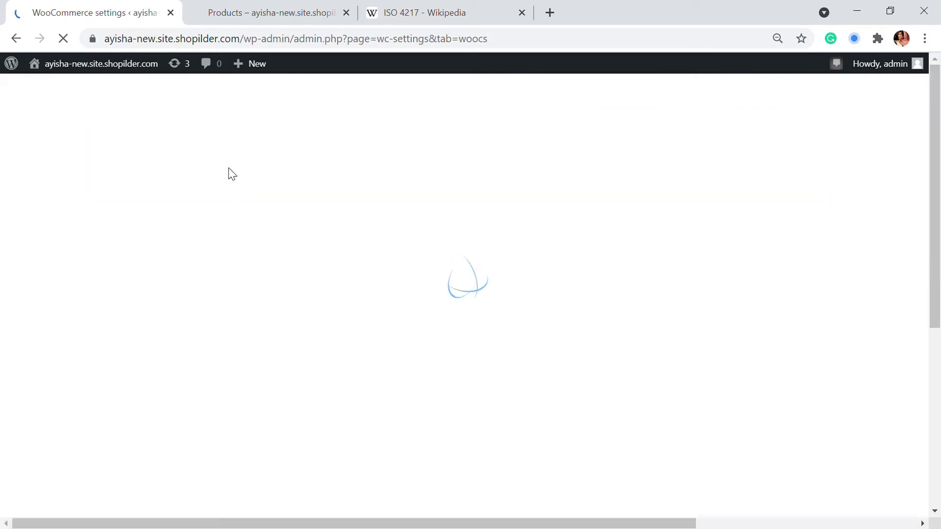
Reload the store page and check the info icon beside a product's price for its prices in all currencies
{"action": "left_click", "coordinate": [277, 10]}
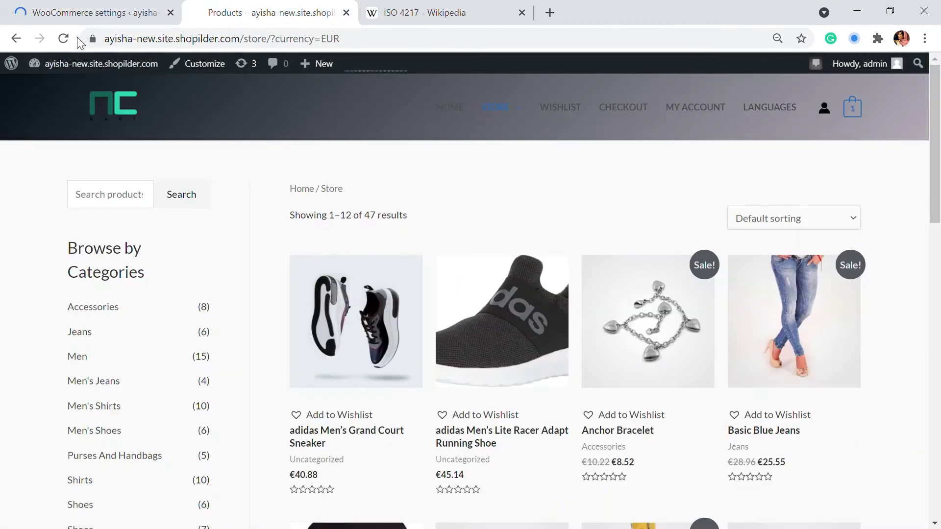
{"action": "left_click", "coordinate": [64, 38]}
{"action": "scroll", "coordinate": [563, 206], "scroll_direction": "down", "scroll_amount": 2}
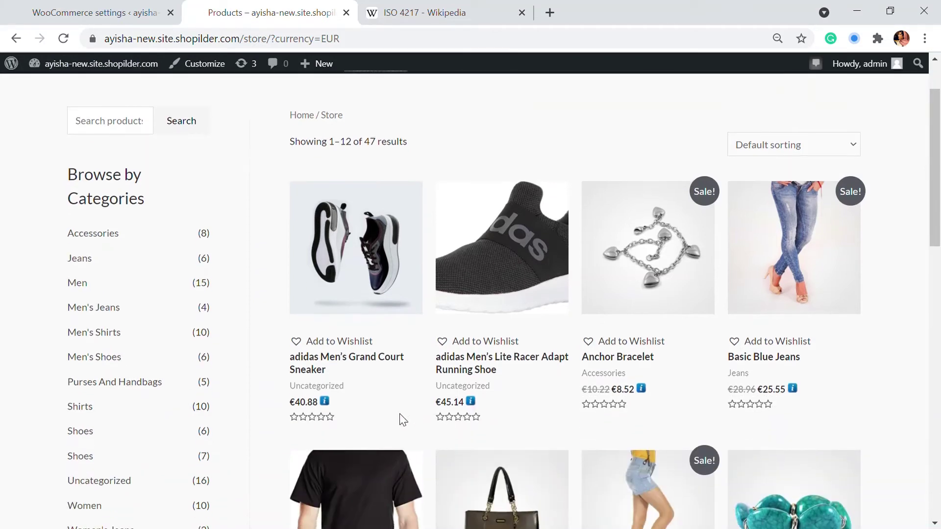
{"action": "mouse_move", "coordinate": [326, 406]}
{"action": "scroll", "coordinate": [343, 373], "scroll_direction": "down", "scroll_amount": 1}
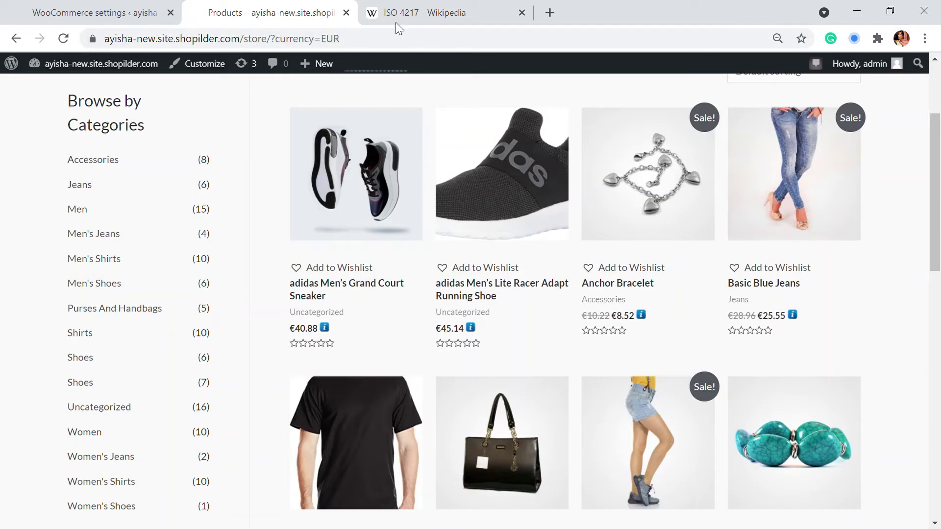
Return to the WOOCS Options and review the checkout switcher, approximate amount and price, cache plugin, admin bar button and page-disabling settings
{"action": "left_click", "coordinate": [53, 11]}
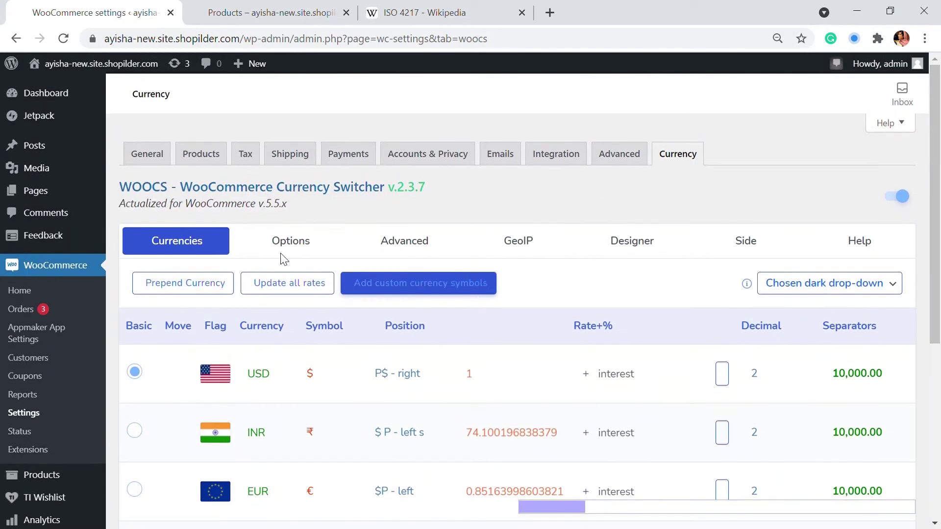
{"action": "left_click", "coordinate": [289, 245]}
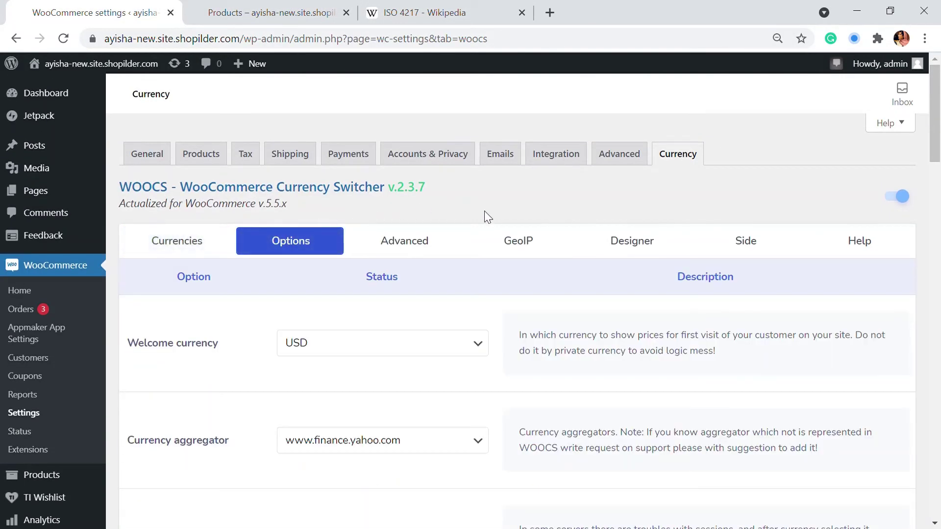
{"action": "scroll", "coordinate": [468, 230], "scroll_direction": "down", "scroll_amount": 15}
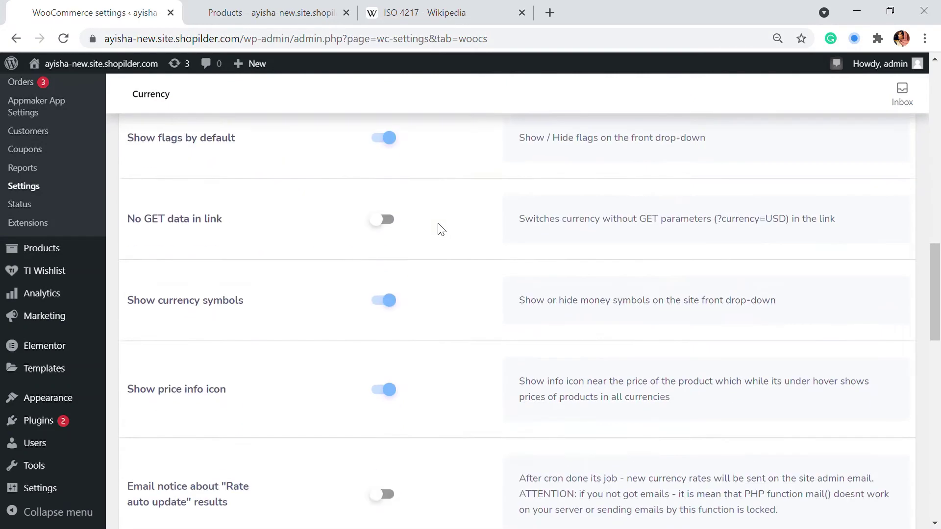
{"action": "scroll", "coordinate": [444, 218], "scroll_direction": "down", "scroll_amount": 10}
{"action": "scroll", "coordinate": [441, 219], "scroll_direction": "up", "scroll_amount": 4}
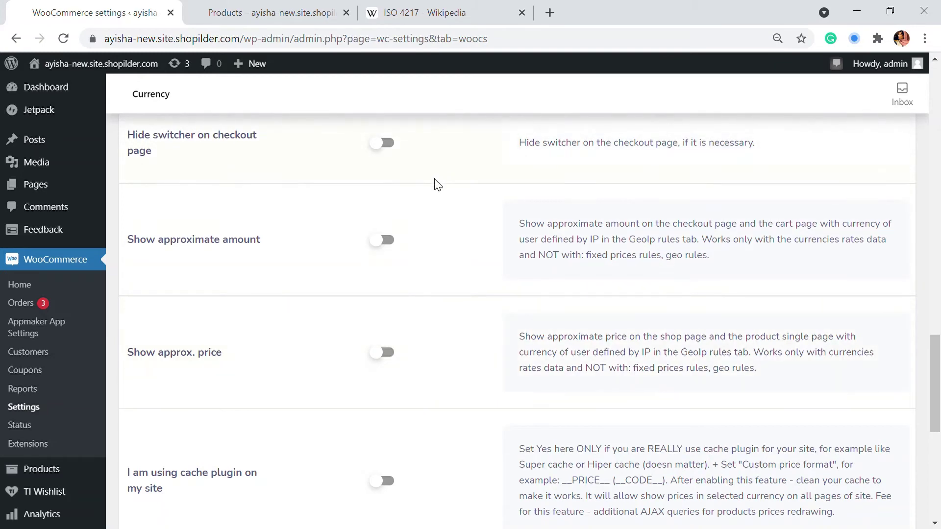
{"action": "scroll", "coordinate": [446, 263], "scroll_direction": "down", "scroll_amount": 2}
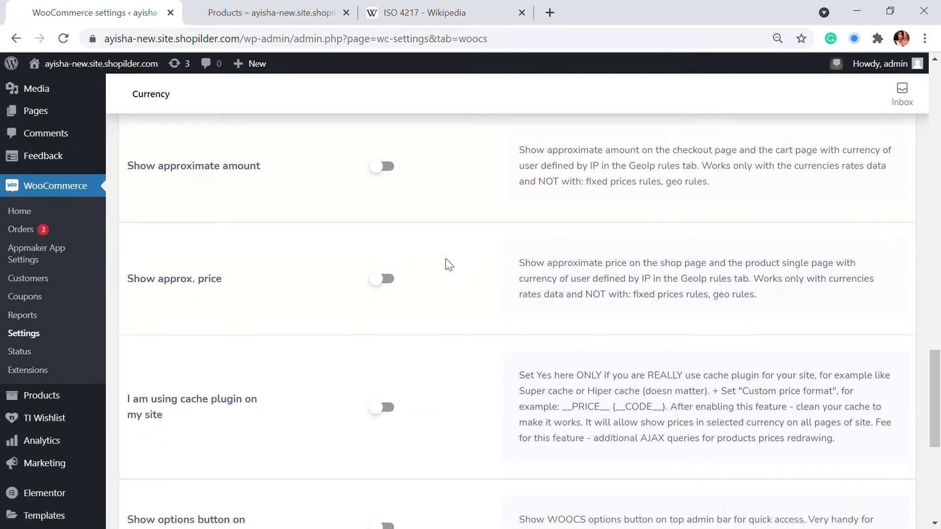
{"action": "scroll", "coordinate": [323, 245], "scroll_direction": "down", "scroll_amount": 5}
{"action": "scroll", "coordinate": [355, 238], "scroll_direction": "down", "scroll_amount": 2}
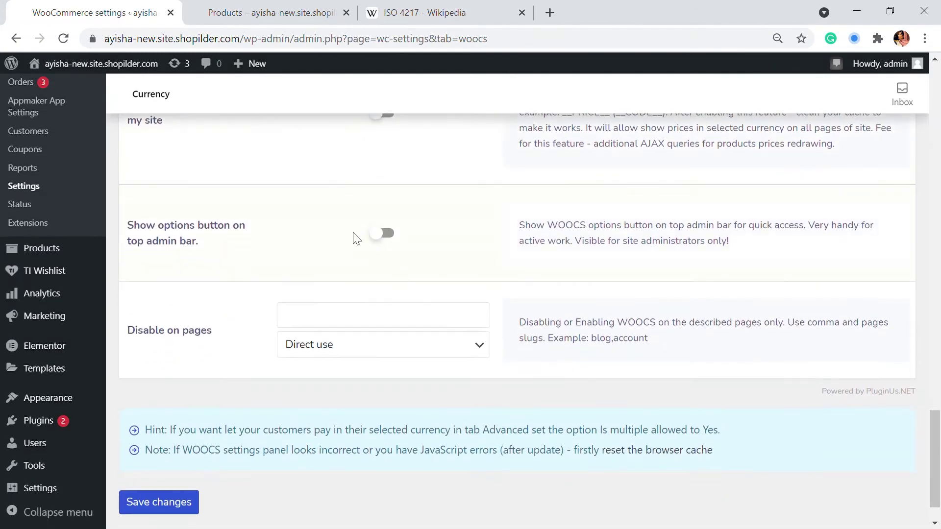
{"action": "scroll", "coordinate": [359, 235], "scroll_direction": "up", "scroll_amount": 15}
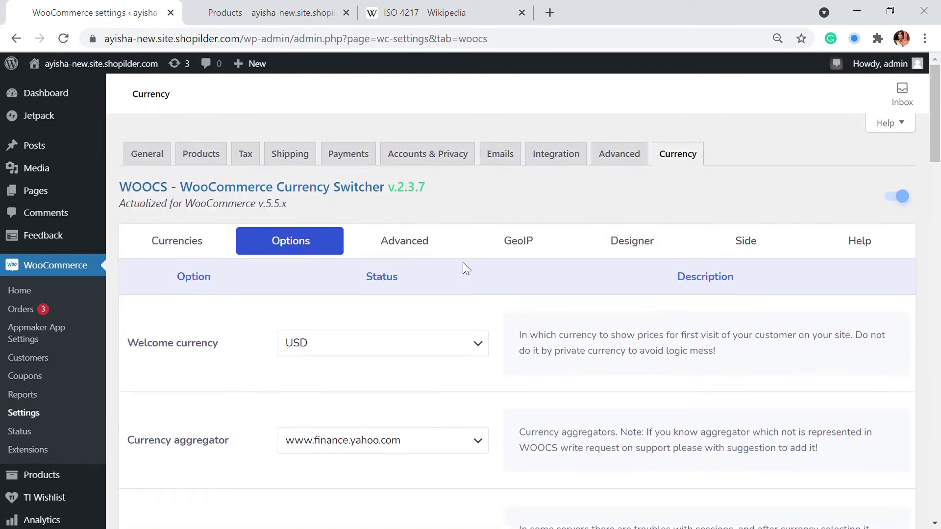
Review the WOOCS Advanced settings for multiple currencies, individual price rules, statistics and payments rules, and save the currency settings
{"action": "left_click", "coordinate": [416, 248]}
{"action": "scroll", "coordinate": [480, 238], "scroll_direction": "down", "scroll_amount": 3}
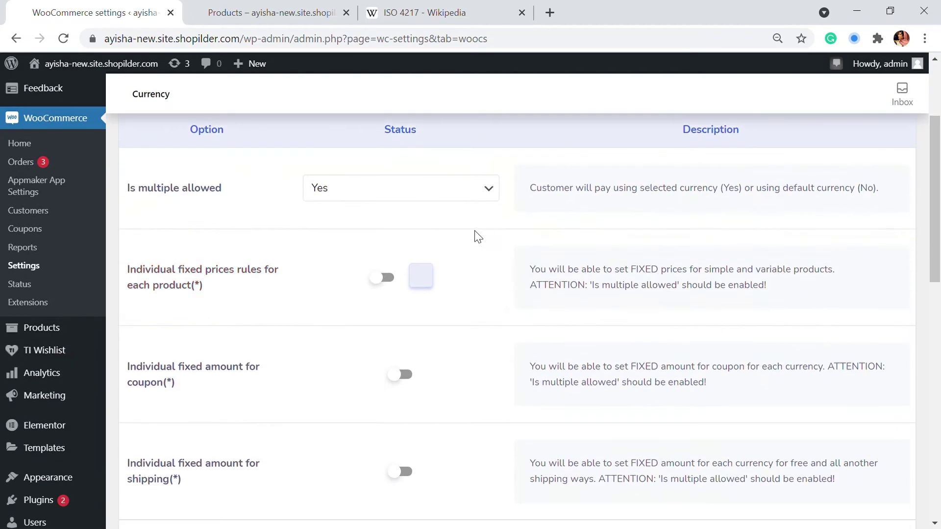
{"action": "left_click", "coordinate": [362, 205]}
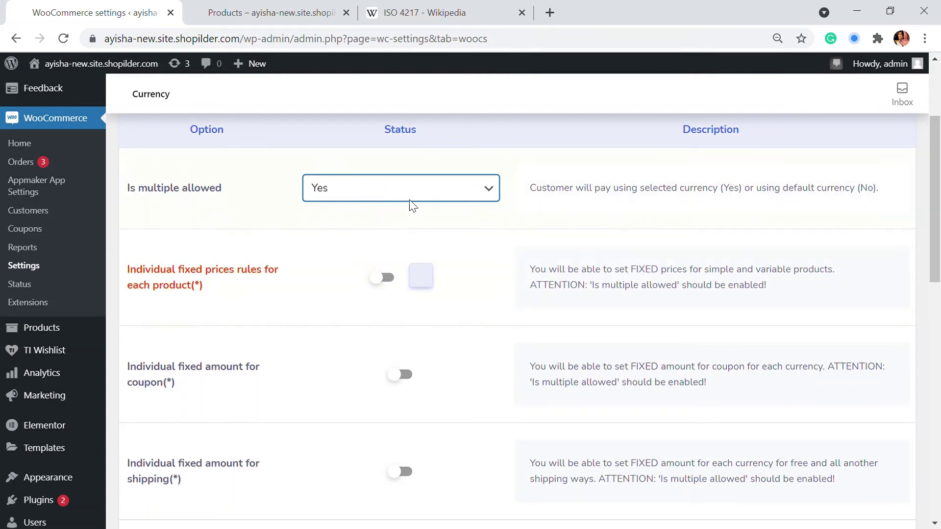
{"action": "scroll", "coordinate": [412, 197], "scroll_direction": "down", "scroll_amount": 1}
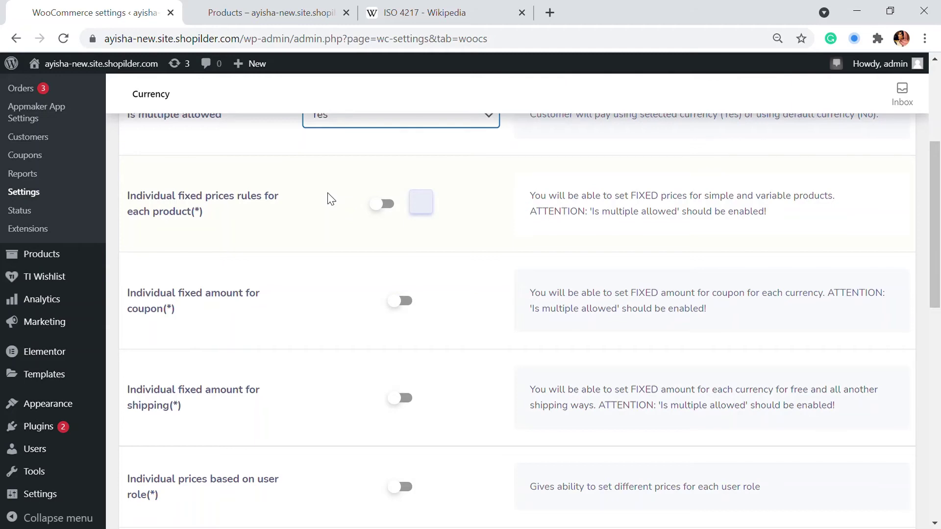
{"action": "scroll", "coordinate": [334, 193], "scroll_direction": "down", "scroll_amount": 1}
{"action": "scroll", "coordinate": [300, 218], "scroll_direction": "up", "scroll_amount": 1}
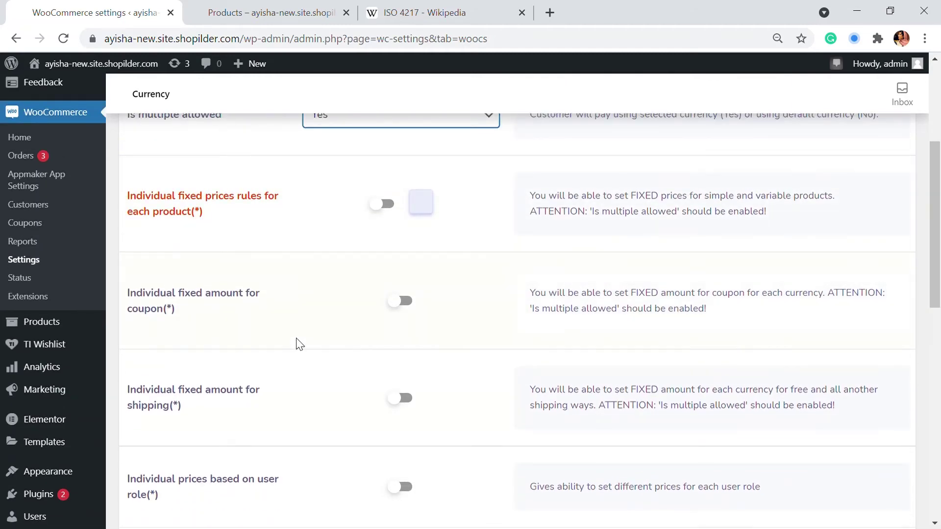
{"action": "scroll", "coordinate": [296, 341], "scroll_direction": "down", "scroll_amount": 1}
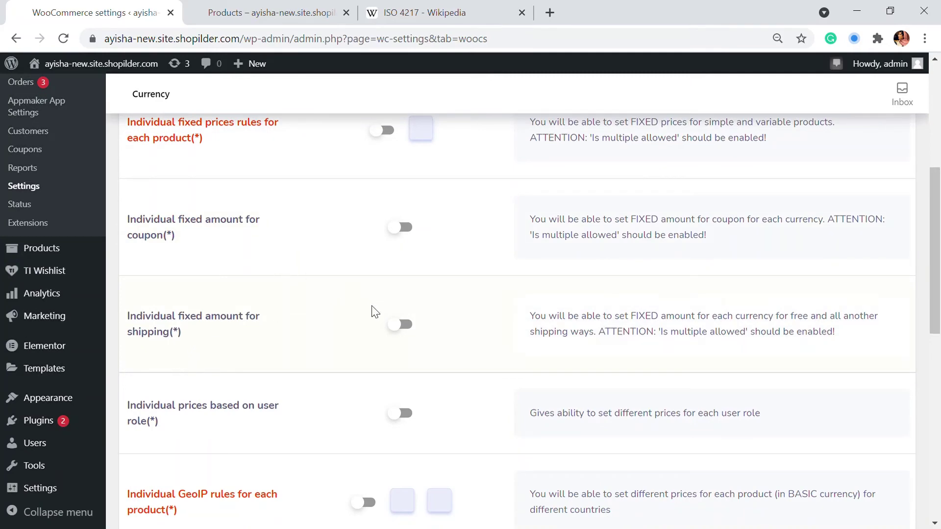
{"action": "scroll", "coordinate": [372, 309], "scroll_direction": "down", "scroll_amount": 4}
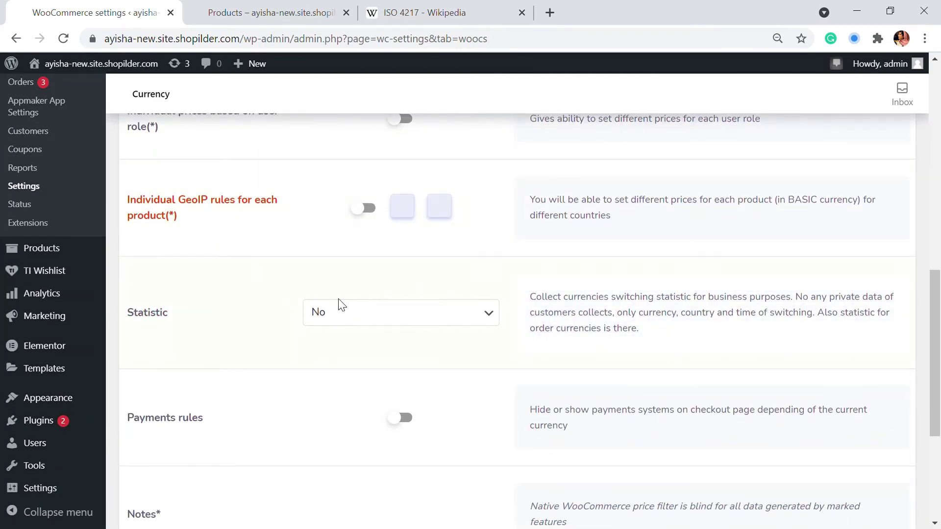
{"action": "scroll", "coordinate": [343, 299], "scroll_direction": "up", "scroll_amount": 3}
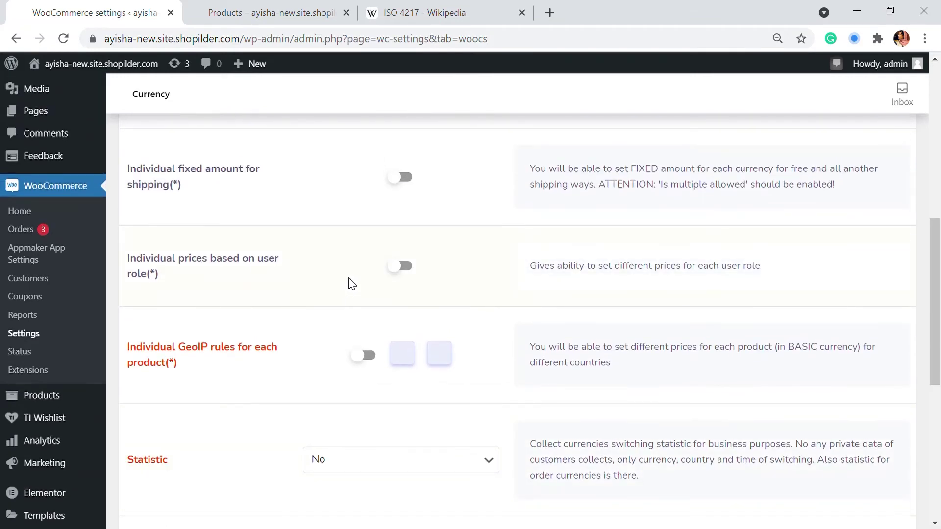
{"action": "scroll", "coordinate": [352, 284], "scroll_direction": "down", "scroll_amount": 5}
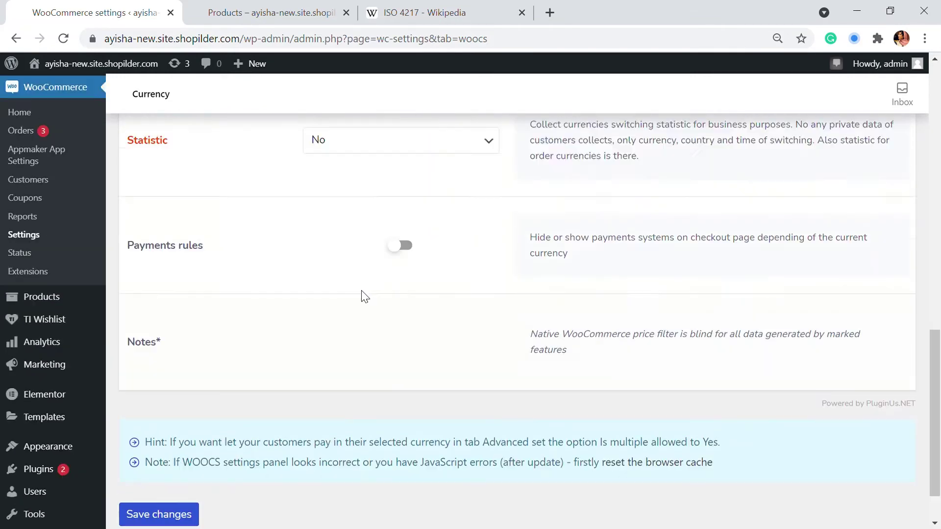
{"action": "scroll", "coordinate": [343, 314], "scroll_direction": "down", "scroll_amount": 1}
{"action": "left_click", "coordinate": [183, 455]}
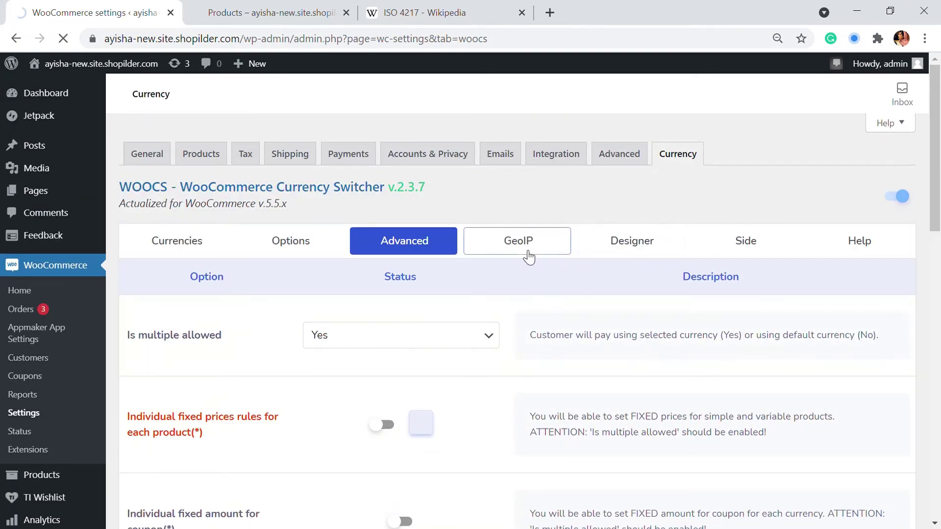
Add United States (US) to the USD currency in the WOOCS GeoIP rules
{"action": "left_click", "coordinate": [528, 253]}
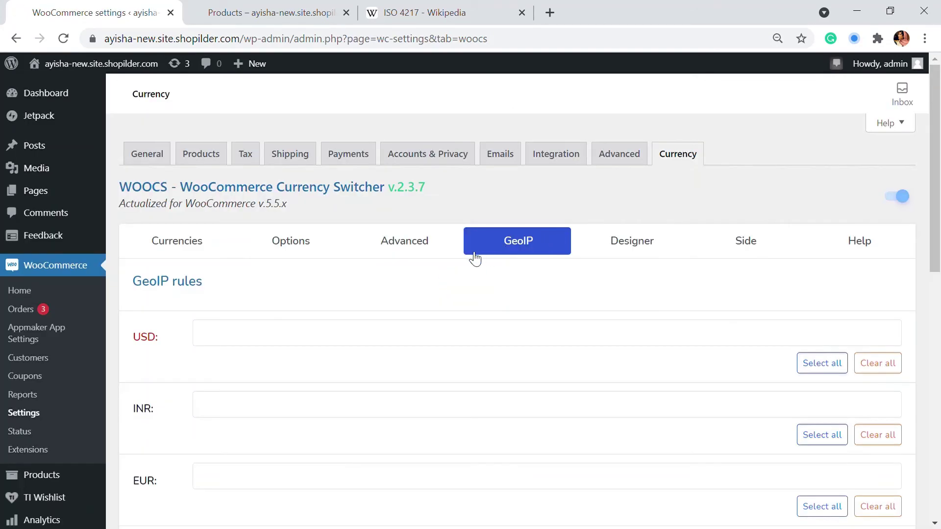
{"action": "scroll", "coordinate": [505, 246], "scroll_direction": "down", "scroll_amount": 3}
{"action": "scroll", "coordinate": [295, 225], "scroll_direction": "up", "scroll_amount": 1}
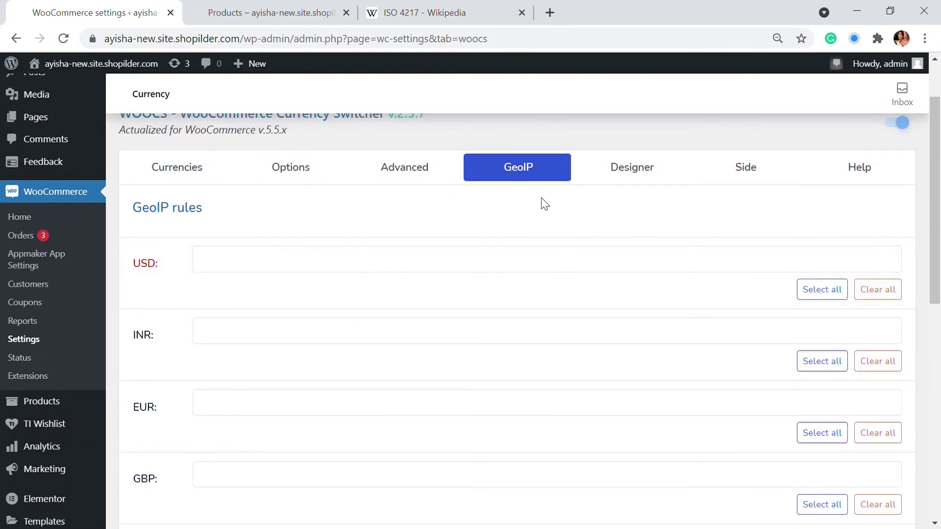
{"action": "left_click", "coordinate": [236, 272]}
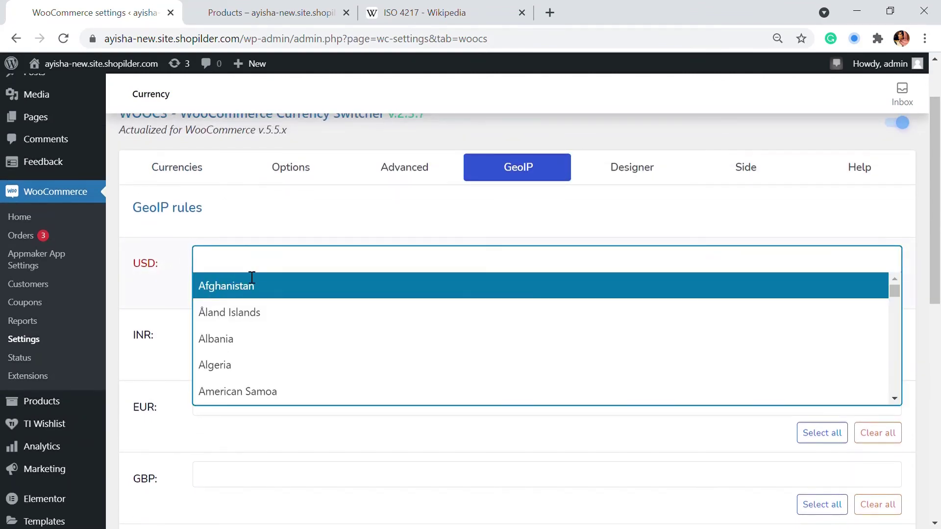
{"action": "type", "text": "unit"}
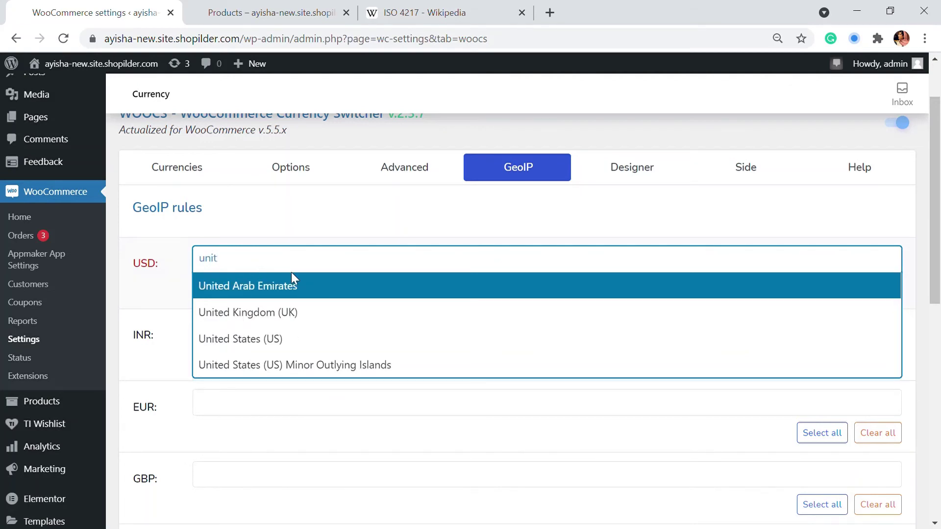
{"action": "left_click", "coordinate": [289, 340]}
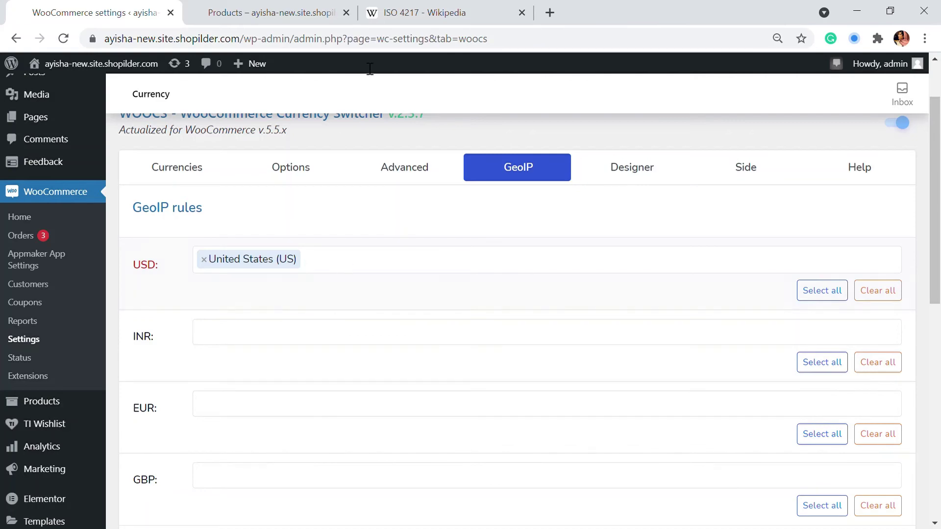
Check the Wikipedia ISO 4217 list for the countries that use EUR and GBP, and return to the GeoIP rules
{"action": "left_click", "coordinate": [448, 7]}
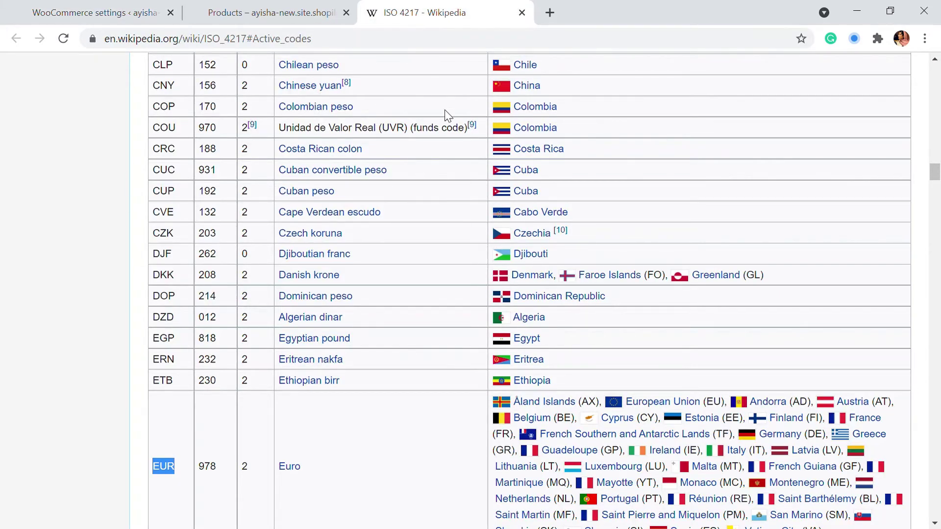
{"action": "scroll", "coordinate": [332, 248], "scroll_direction": "down", "scroll_amount": 3}
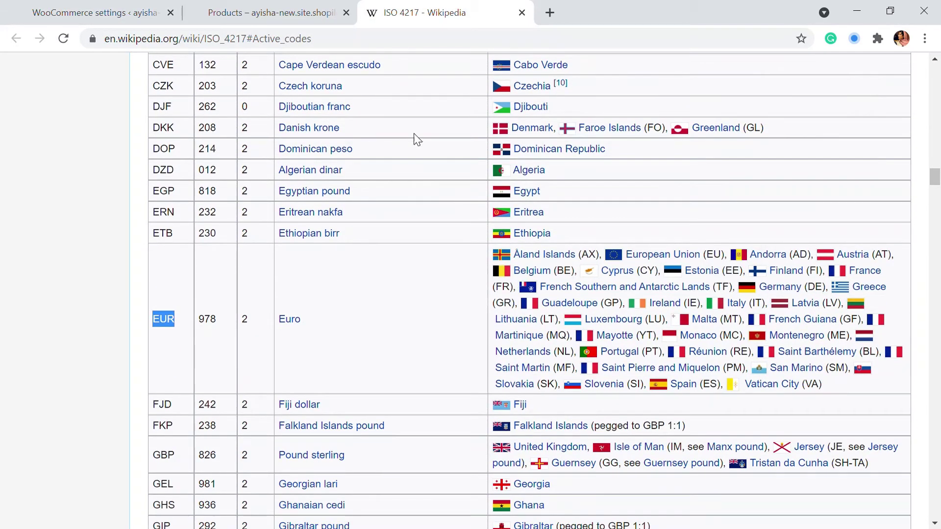
{"action": "scroll", "coordinate": [504, 242], "scroll_direction": "down", "scroll_amount": 1}
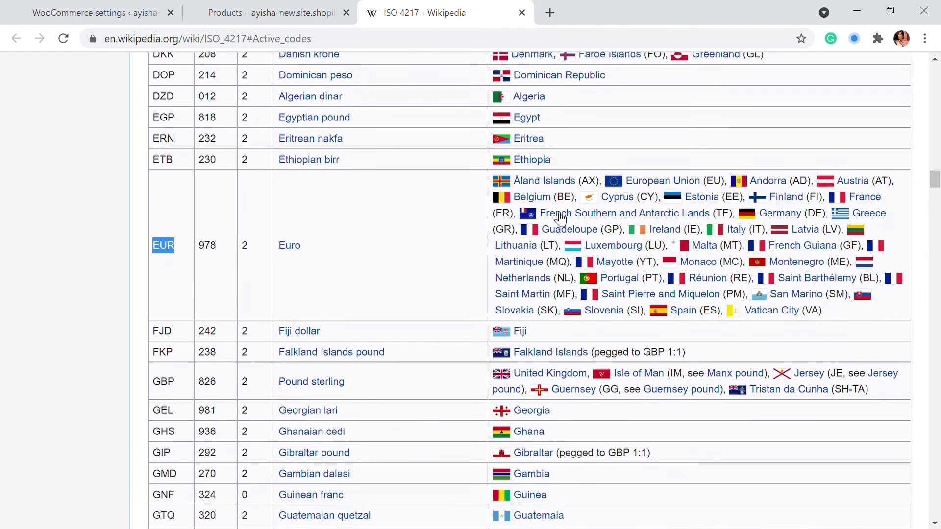
{"action": "left_click", "coordinate": [2, 4]}
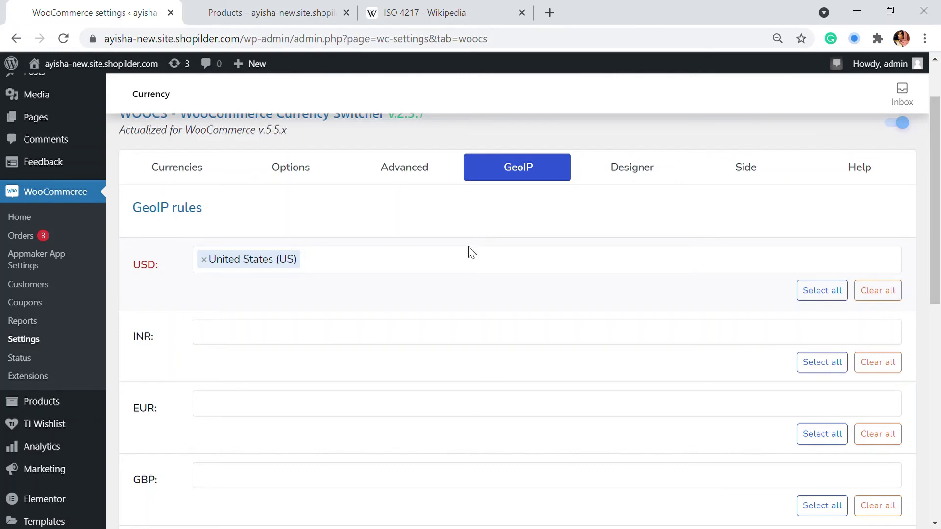
Add India to the INR currency in the GeoIP rules
{"action": "scroll", "coordinate": [319, 347], "scroll_direction": "down", "scroll_amount": 2}
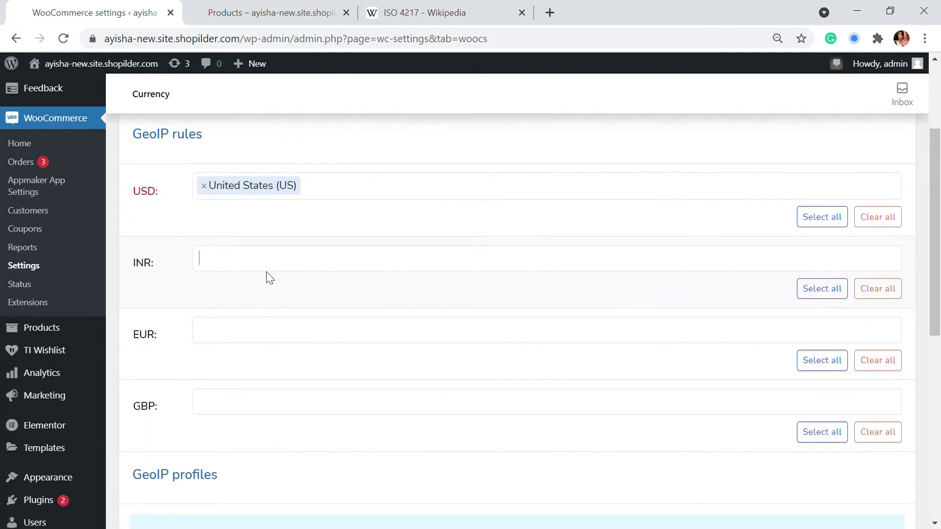
{"action": "left_click", "coordinate": [269, 278]}
{"action": "type", "text": "india"}
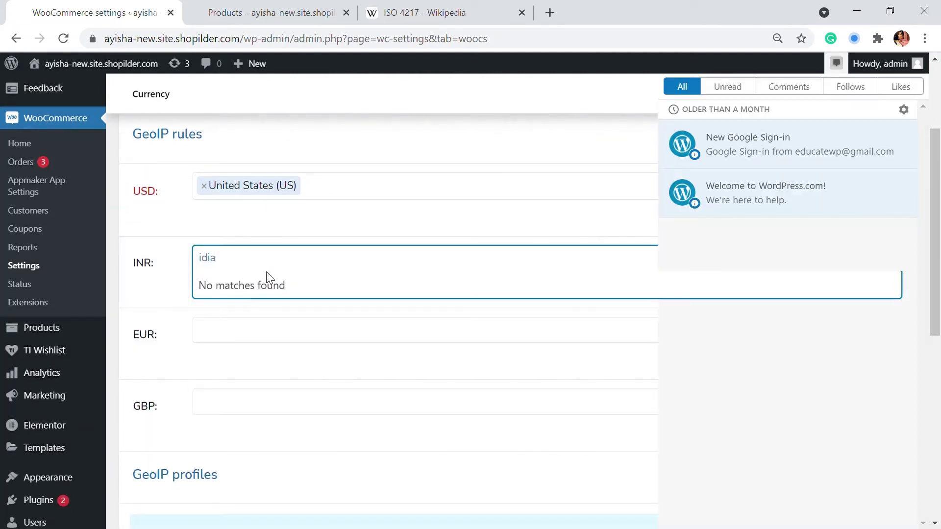
{"action": "key", "text": "BackSpace"}
{"action": "key", "text": "BackSpace"}
{"action": "key", "text": "BackSpace"}
{"action": "type", "text": "nd"}
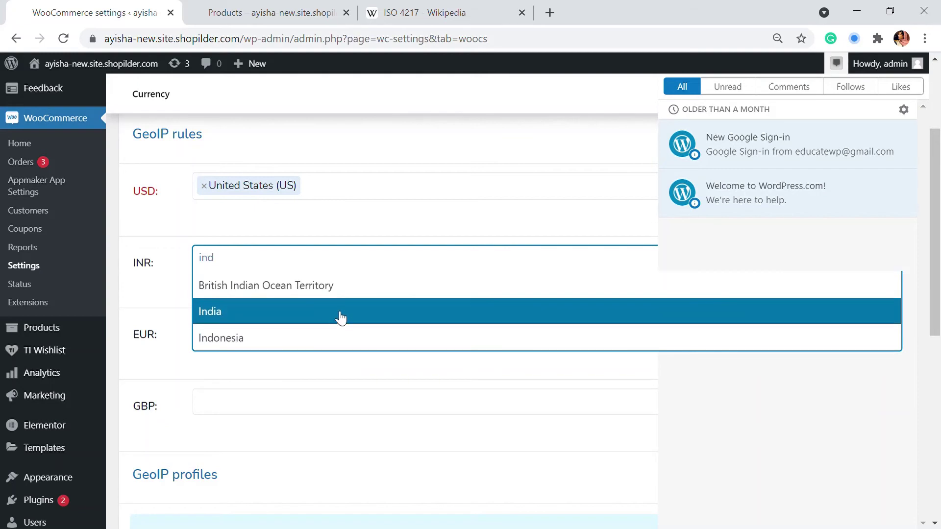
{"action": "left_click", "coordinate": [342, 317]}
Look over the EUR and GBP rules and the GeoIP profiles section
{"action": "scroll", "coordinate": [272, 206], "scroll_direction": "down", "scroll_amount": 2}
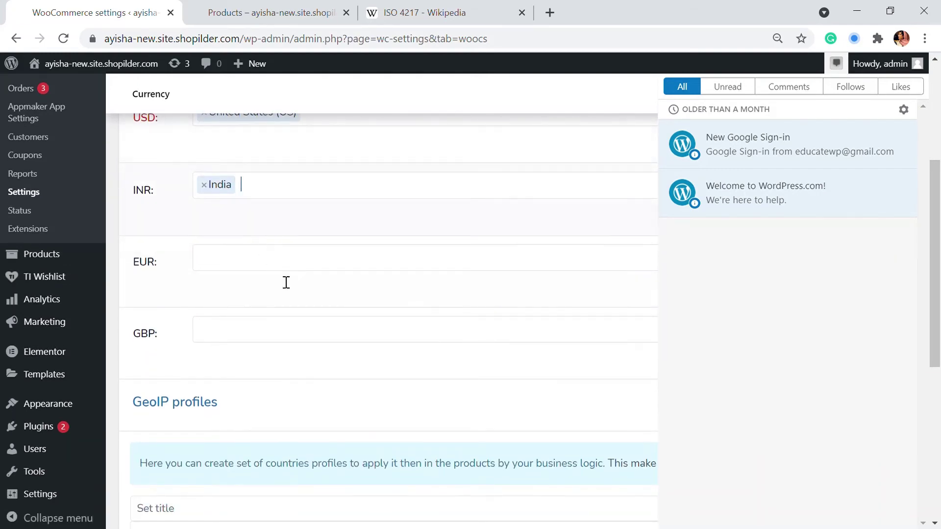
{"action": "scroll", "coordinate": [288, 289], "scroll_direction": "down", "scroll_amount": 2}
{"action": "scroll", "coordinate": [280, 282], "scroll_direction": "up", "scroll_amount": 3}
{"action": "scroll", "coordinate": [294, 274], "scroll_direction": "down", "scroll_amount": 3}
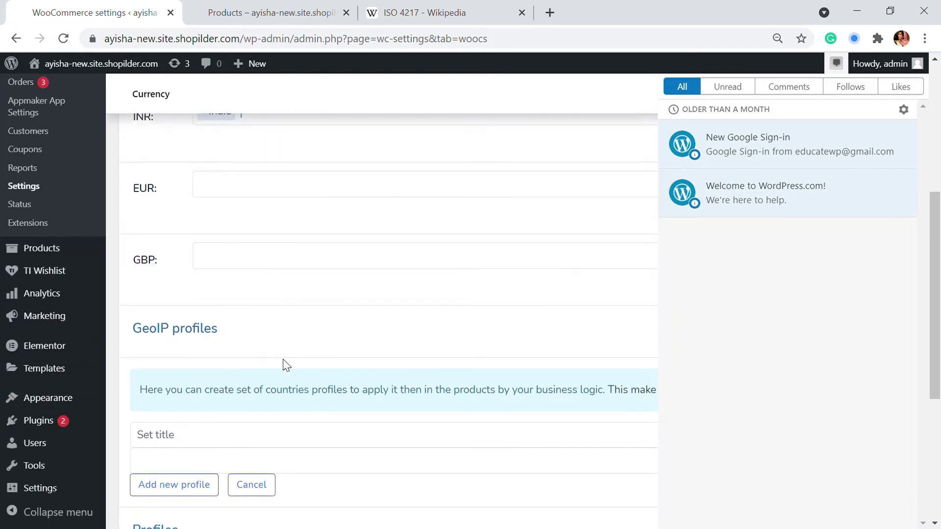
{"action": "scroll", "coordinate": [292, 356], "scroll_direction": "up", "scroll_amount": 3}
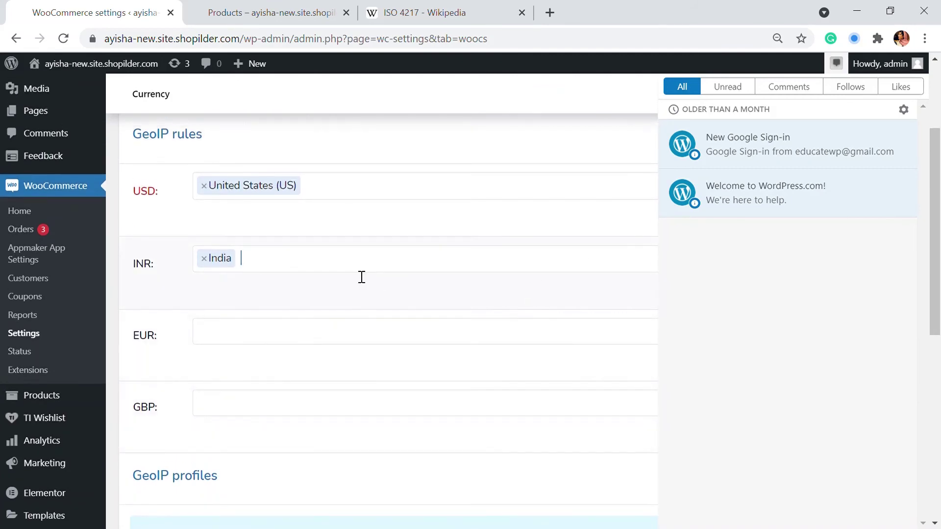
{"action": "scroll", "coordinate": [392, 267], "scroll_direction": "up", "scroll_amount": 3}
{"action": "scroll", "coordinate": [426, 355], "scroll_direction": "down", "scroll_amount": 3}
{"action": "scroll", "coordinate": [433, 336], "scroll_direction": "up", "scroll_amount": 2}
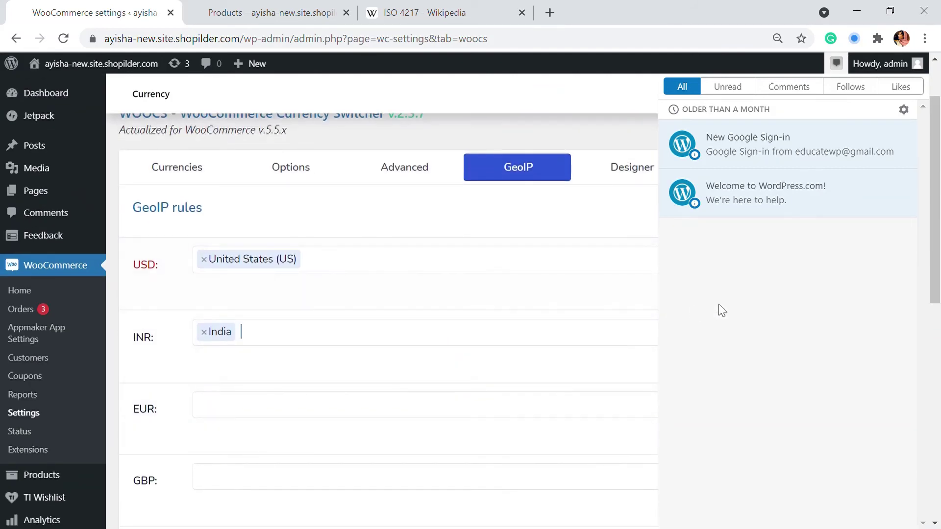
View the WOOCS Smart Designer, check the currency switcher in the store's sidebar, and return to the designer
{"action": "left_click", "coordinate": [636, 239]}
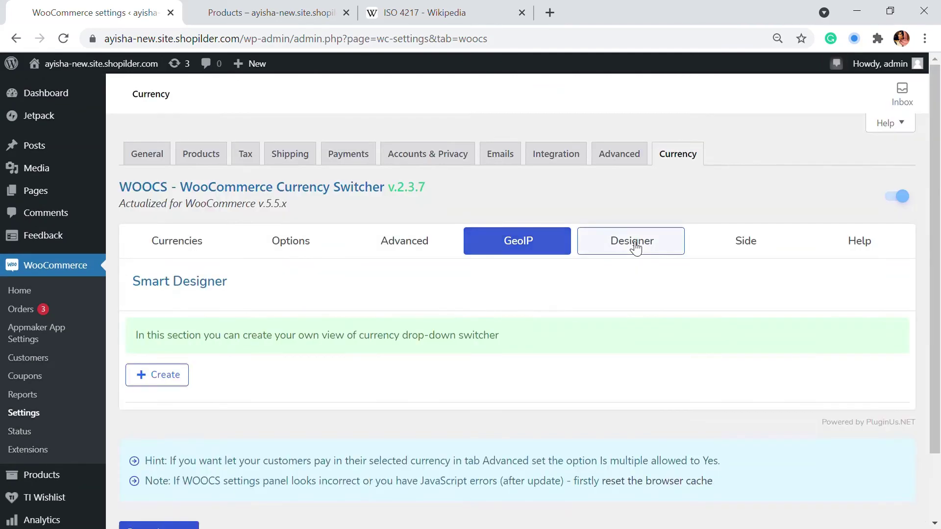
{"action": "scroll", "coordinate": [545, 287], "scroll_direction": "down", "scroll_amount": 2}
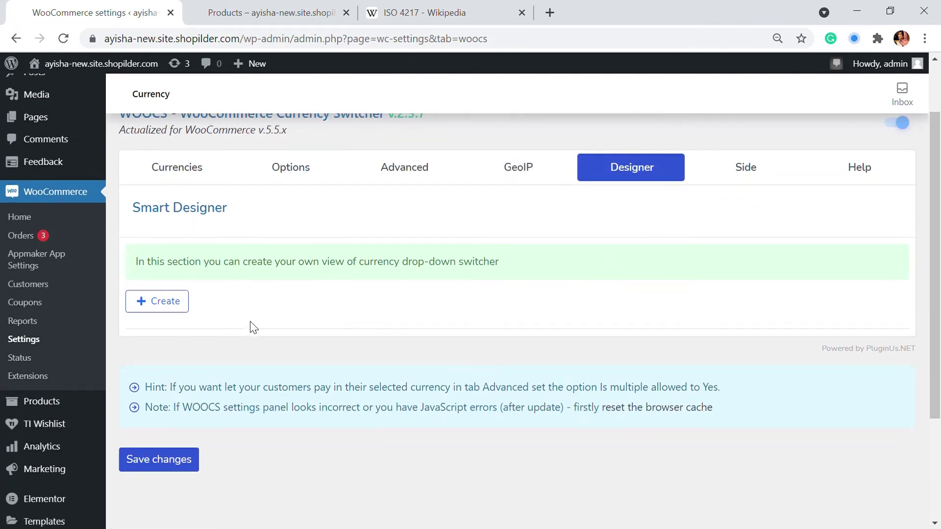
{"action": "scroll", "coordinate": [265, 333], "scroll_direction": "up", "scroll_amount": 2}
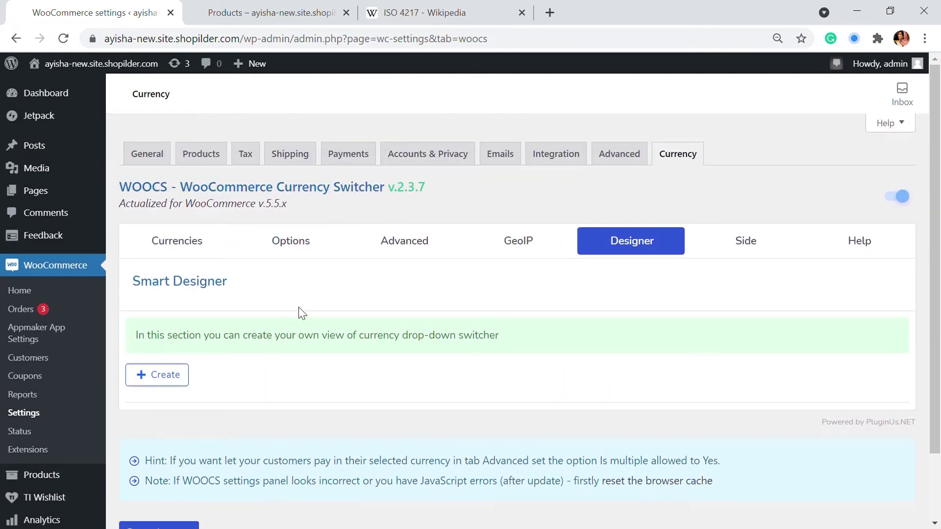
{"action": "left_click", "coordinate": [308, 12]}
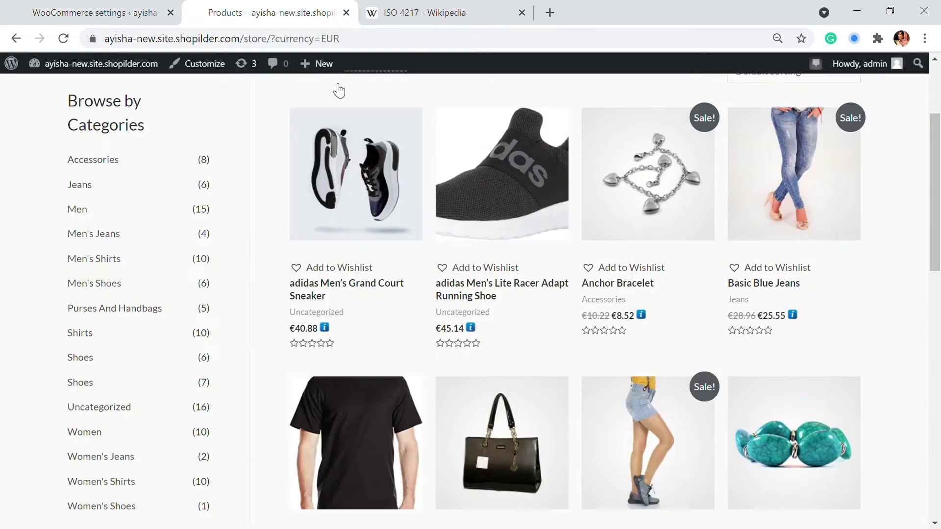
{"action": "scroll", "coordinate": [231, 273], "scroll_direction": "down", "scroll_amount": 12}
{"action": "scroll", "coordinate": [101, 252], "scroll_direction": "up", "scroll_amount": 3}
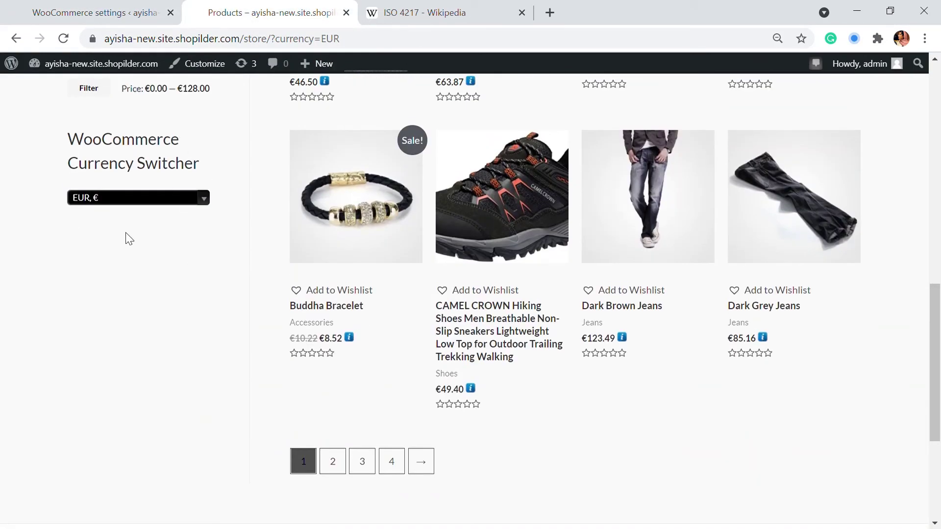
{"action": "left_click", "coordinate": [155, 10]}
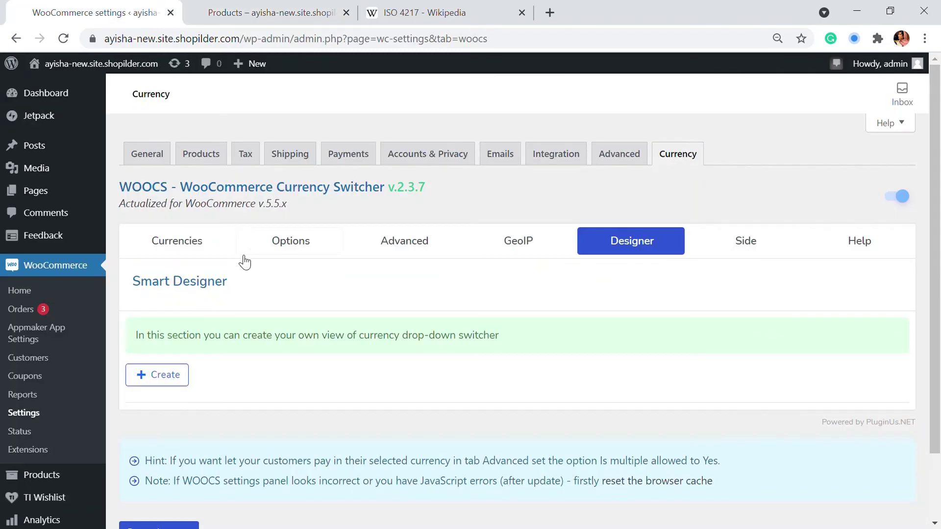
Create a new currency drop-down in Smart Designer, open it for editing and review its General width, scale, border and color settings
{"action": "left_click", "coordinate": [166, 375]}
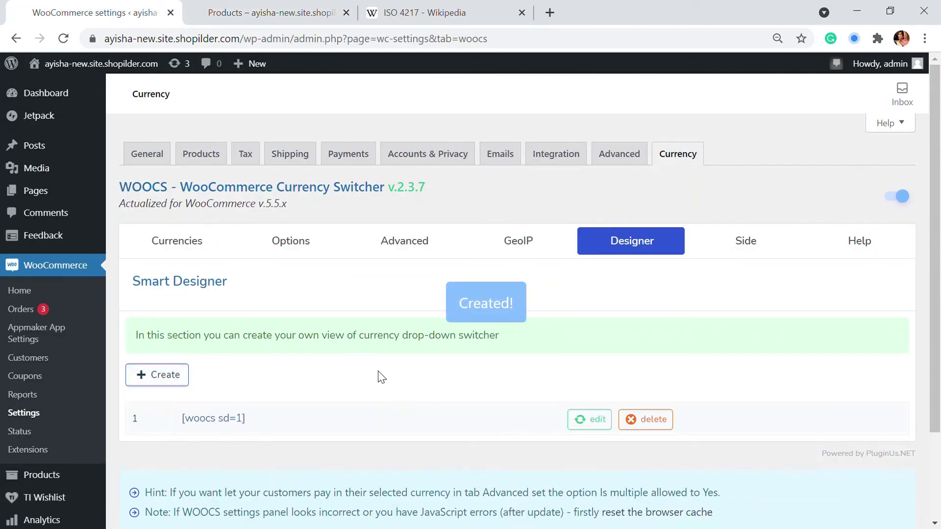
{"action": "left_click", "coordinate": [590, 420]}
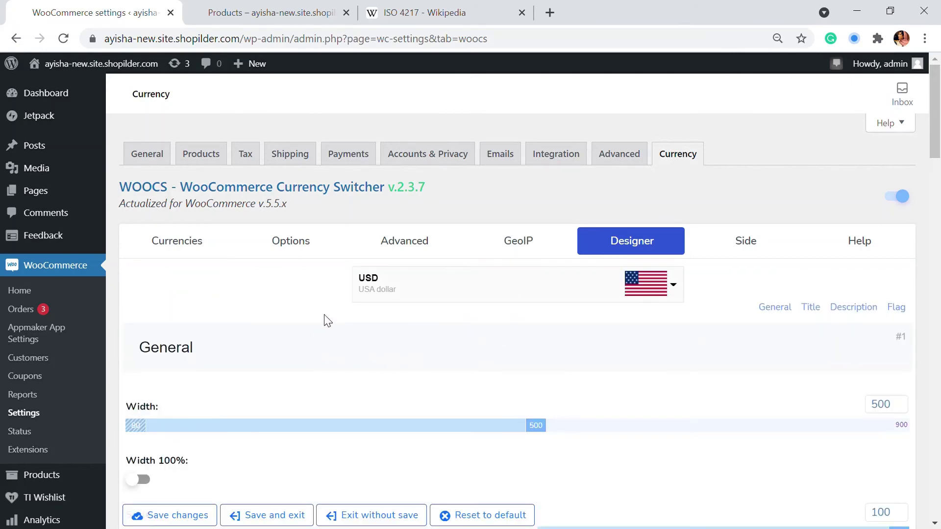
{"action": "scroll", "coordinate": [344, 343], "scroll_direction": "down", "scroll_amount": 4}
{"action": "scroll", "coordinate": [278, 298], "scroll_direction": "up", "scroll_amount": 4}
{"action": "scroll", "coordinate": [531, 332], "scroll_direction": "down", "scroll_amount": 6}
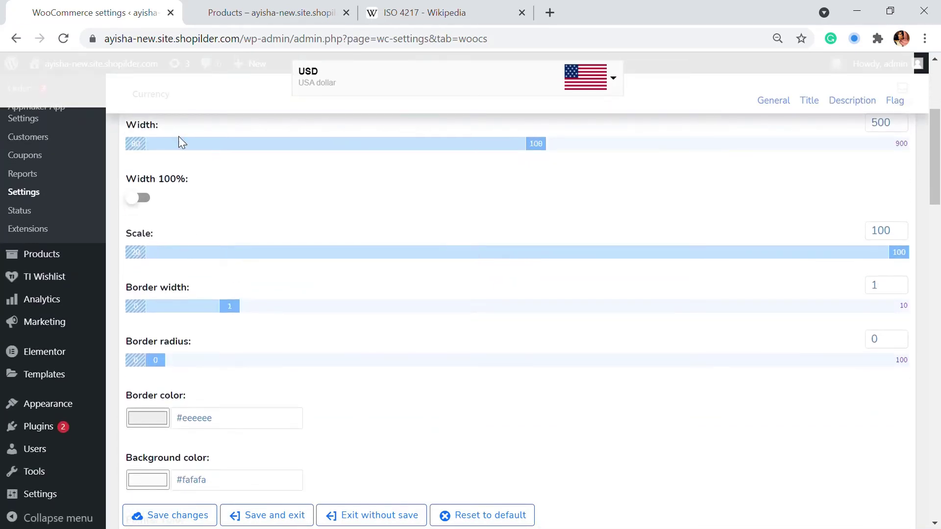
{"action": "scroll", "coordinate": [316, 270], "scroll_direction": "down", "scroll_amount": 9}
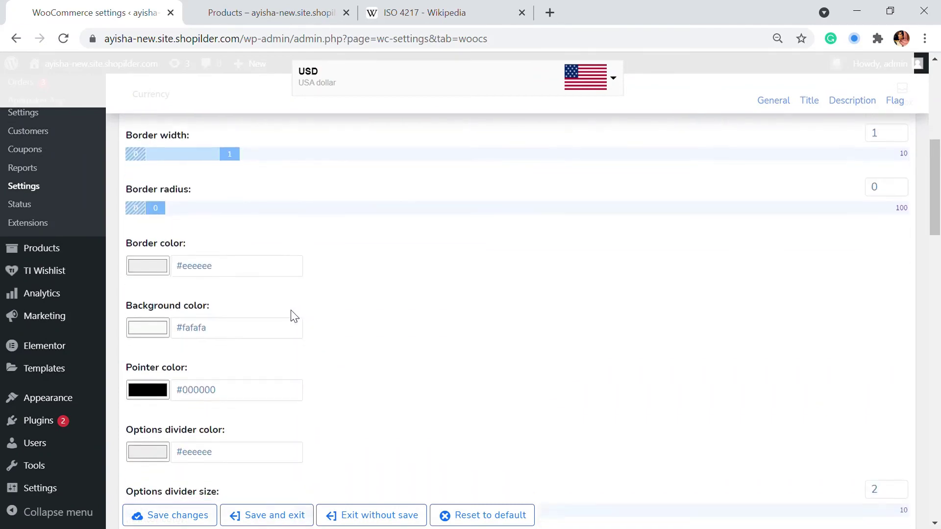
Set the custom drop-down's flag height to 28 and flag vertical position to 1, and save the settings
{"action": "scroll", "coordinate": [282, 312], "scroll_direction": "down", "scroll_amount": 15}
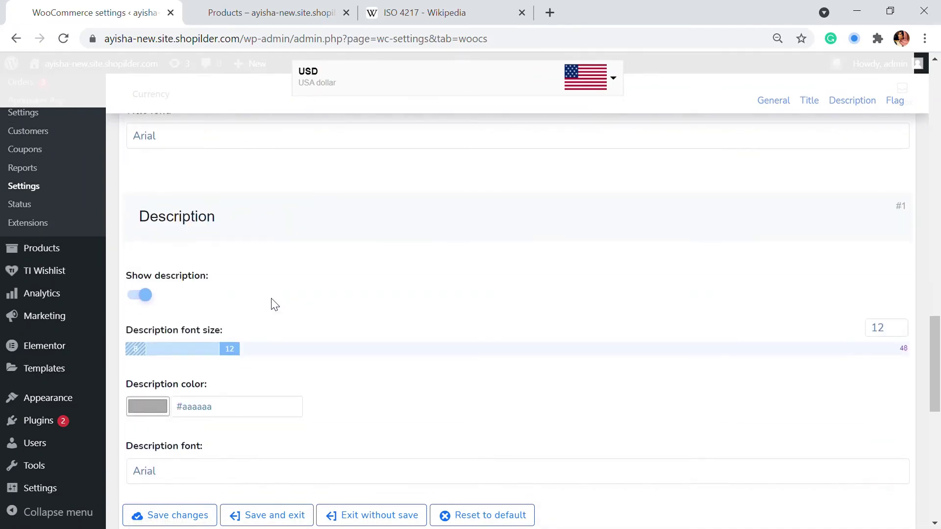
{"action": "scroll", "coordinate": [274, 297], "scroll_direction": "down", "scroll_amount": 5}
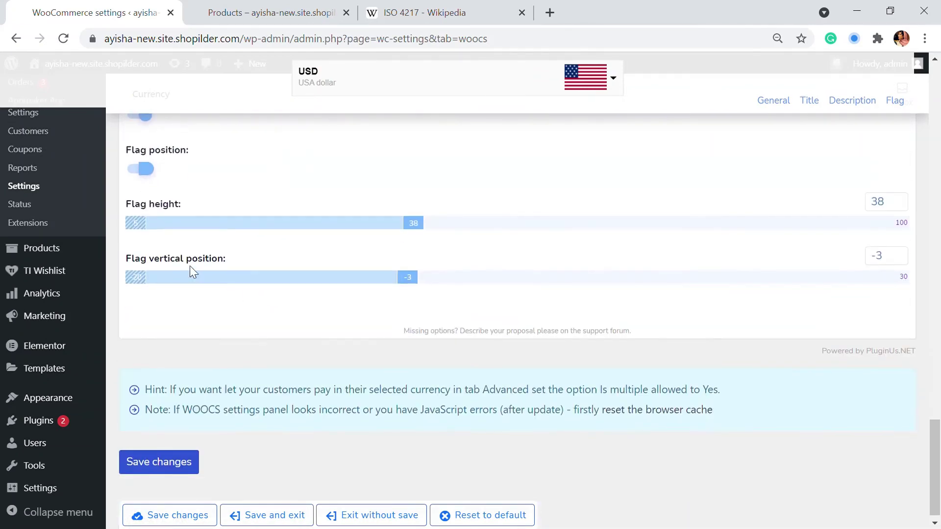
{"action": "left_click_drag", "start_coordinate": [417, 223], "coordinate": [338, 225]}
{"action": "left_click_drag", "start_coordinate": [403, 278], "coordinate": [471, 278]}
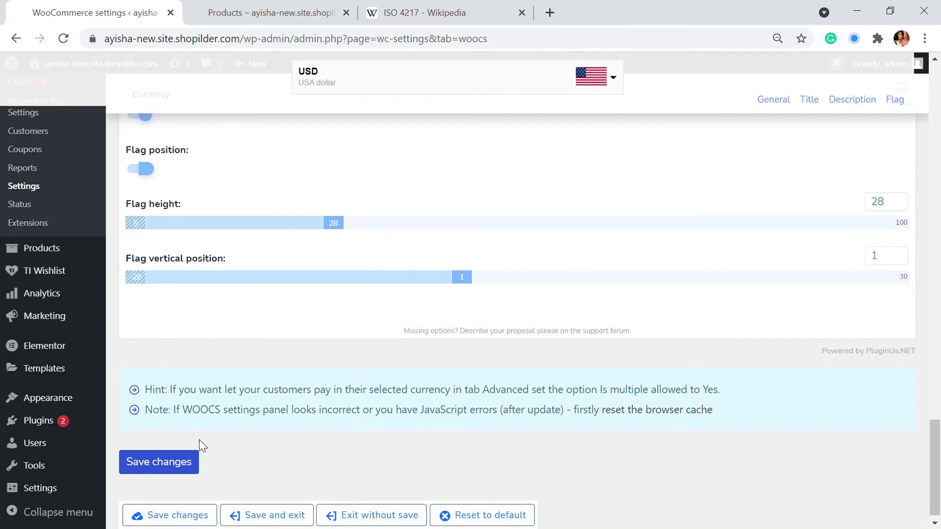
{"action": "left_click", "coordinate": [186, 462]}
{"action": "scroll", "coordinate": [410, 395], "scroll_direction": "up", "scroll_amount": 8}
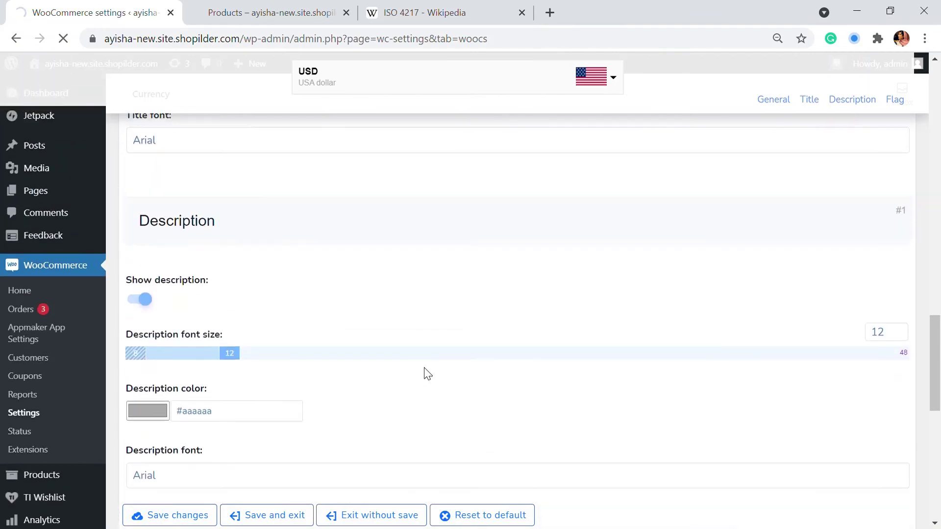
{"action": "scroll", "coordinate": [425, 373], "scroll_direction": "up", "scroll_amount": 10}
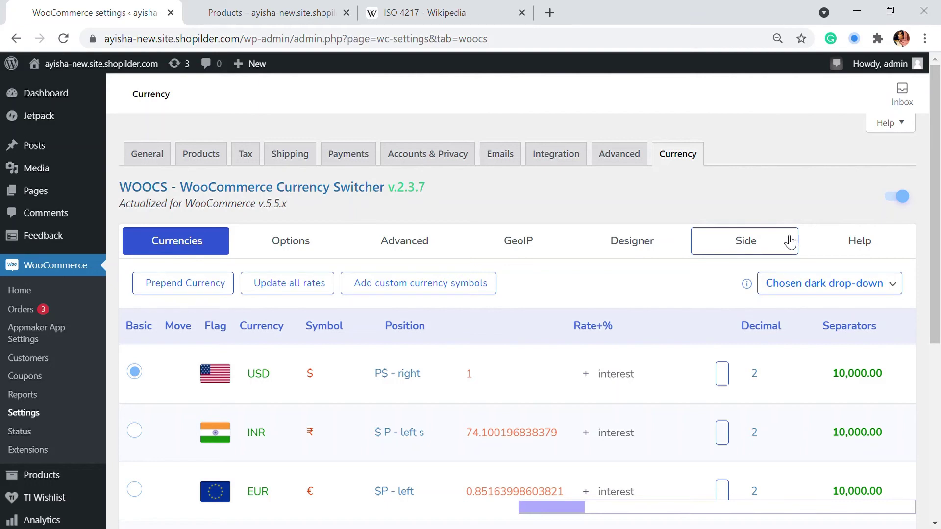
Enable the side currency switcher to review its skin, side and margin options, disable it again and save
{"action": "left_click", "coordinate": [758, 248]}
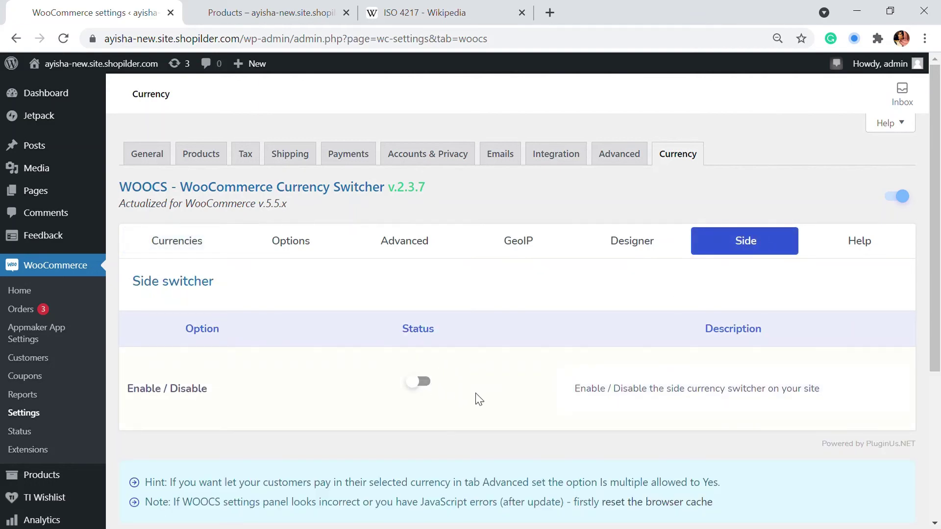
{"action": "left_click", "coordinate": [434, 384]}
{"action": "scroll", "coordinate": [539, 385], "scroll_direction": "down", "scroll_amount": 5}
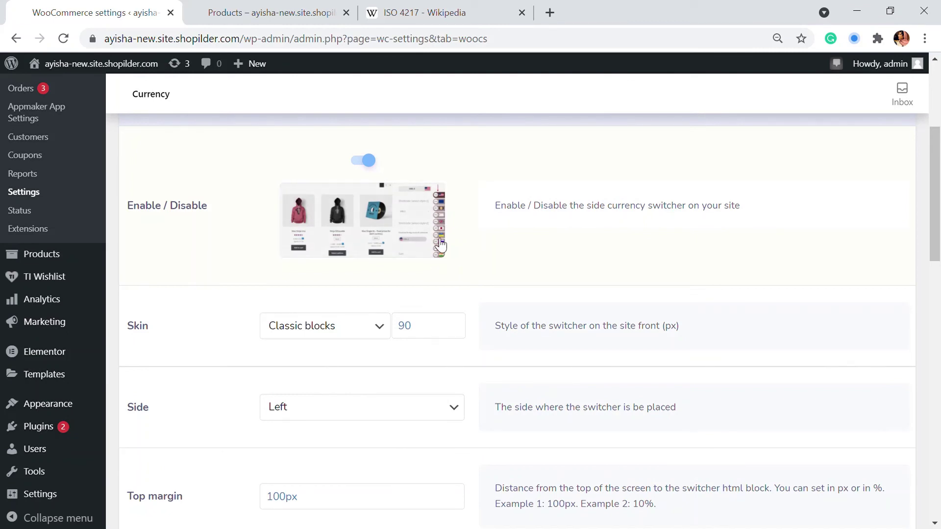
{"action": "scroll", "coordinate": [456, 269], "scroll_direction": "up", "scroll_amount": 5}
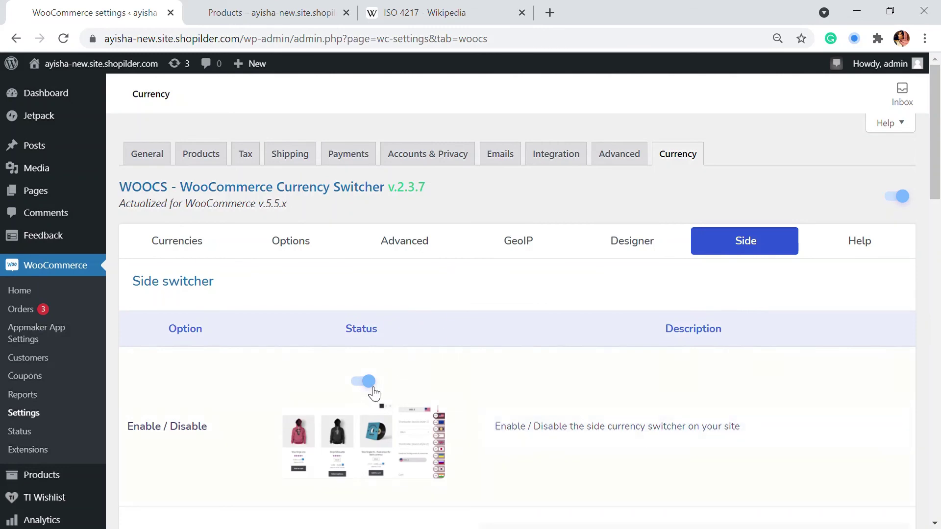
{"action": "left_click", "coordinate": [372, 385]}
{"action": "scroll", "coordinate": [458, 315], "scroll_direction": "down", "scroll_amount": 5}
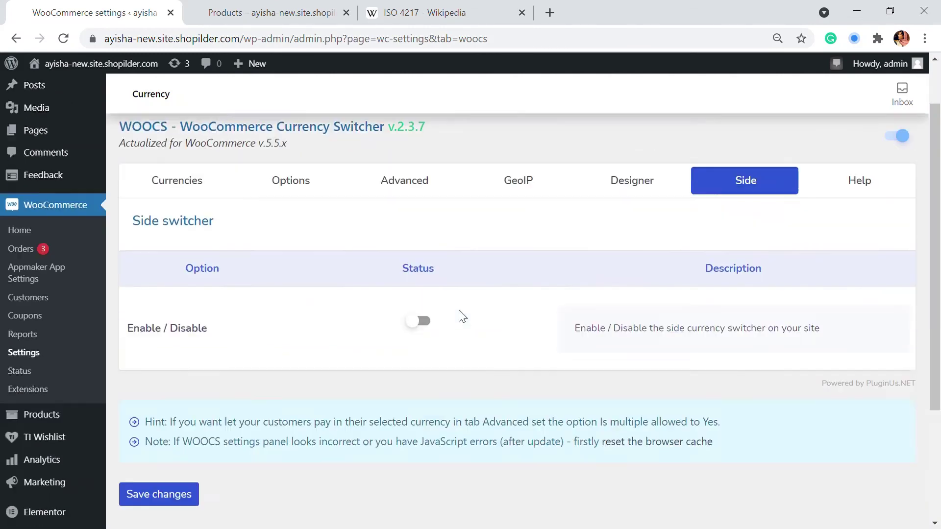
{"action": "left_click", "coordinate": [189, 332]}
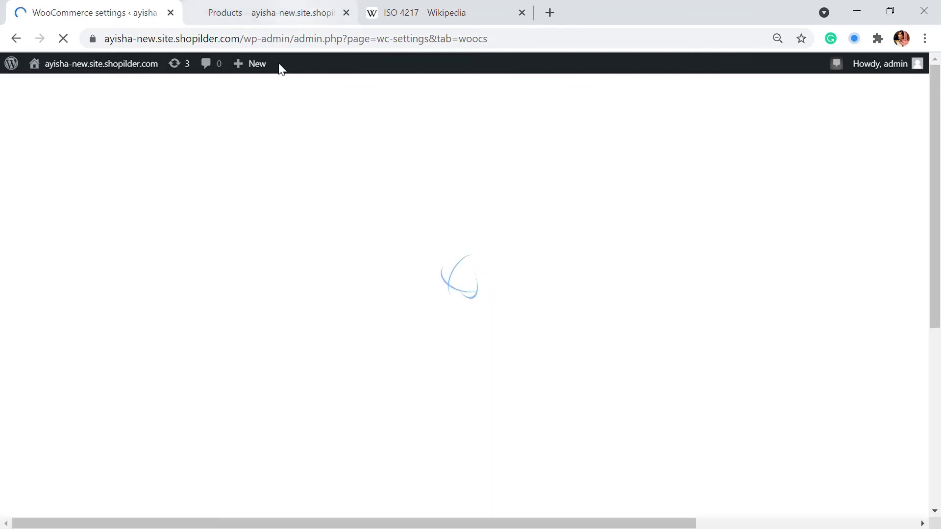
Switch to the store page and open the WooCommerce Sidebar widget area in the Customizer
{"action": "left_click", "coordinate": [272, 12]}
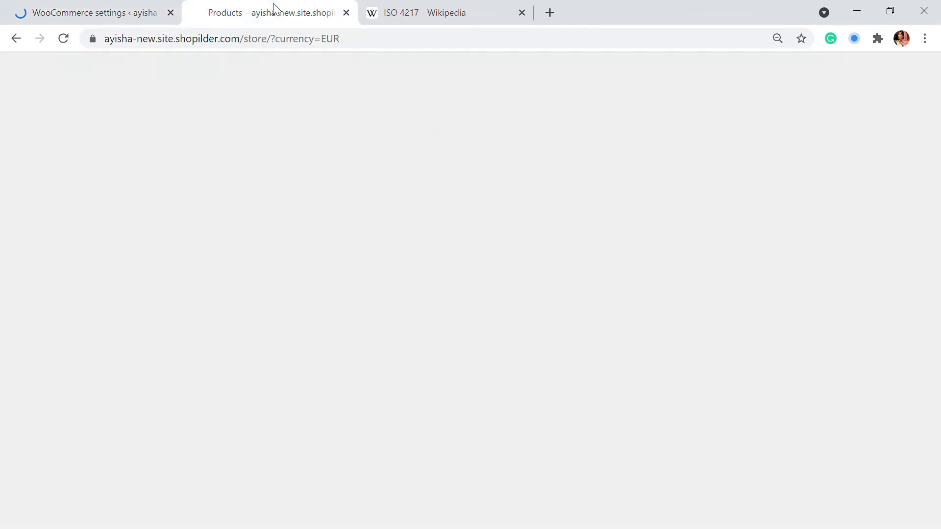
{"action": "scroll", "coordinate": [178, 288], "scroll_direction": "up", "scroll_amount": 2}
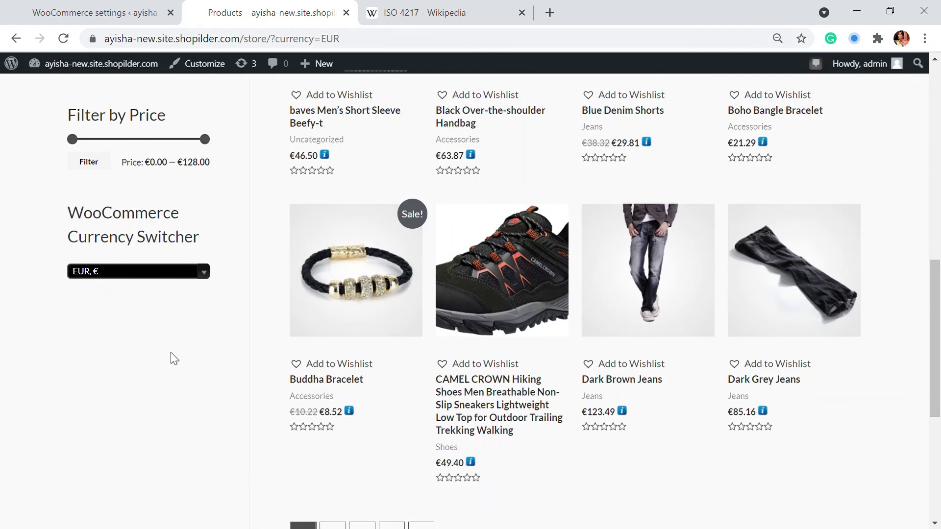
{"action": "left_click", "coordinate": [202, 67]}
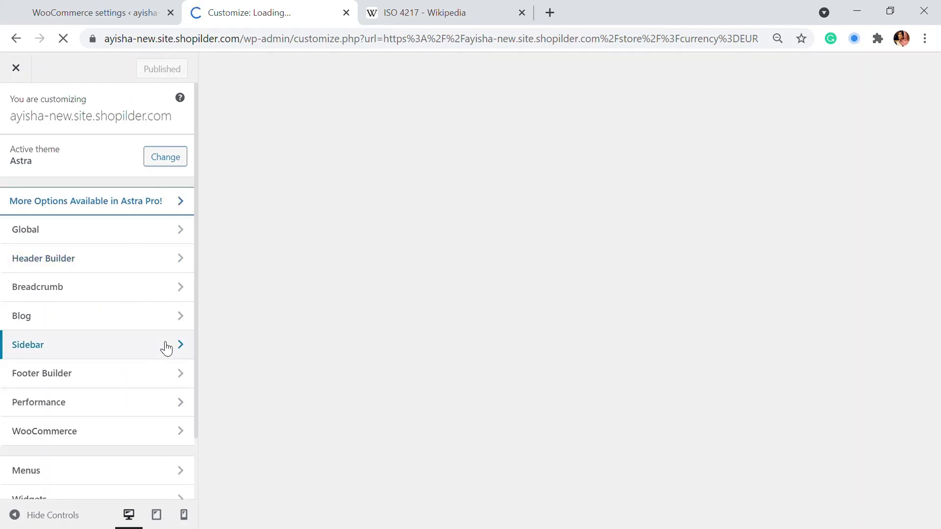
{"action": "scroll", "coordinate": [166, 346], "scroll_direction": "down", "scroll_amount": 2}
{"action": "left_click", "coordinate": [179, 433]}
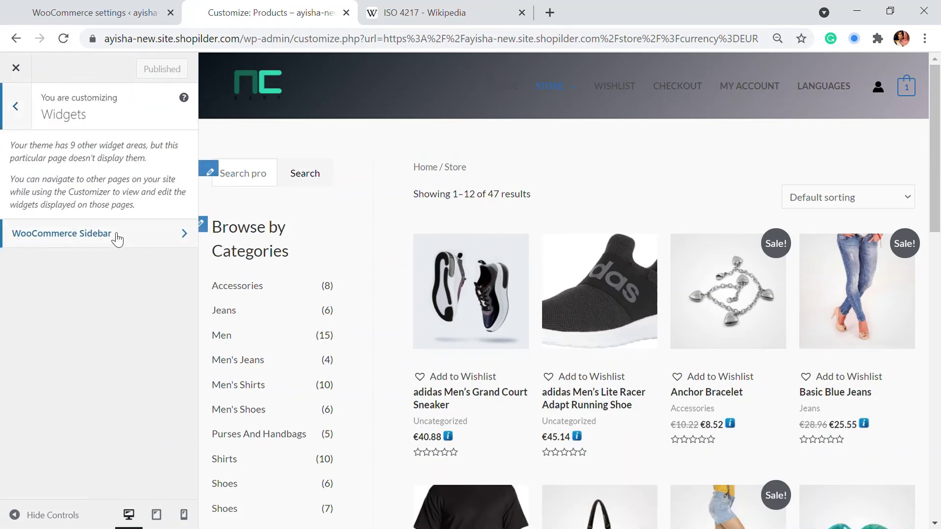
{"action": "left_click", "coordinate": [117, 238]}
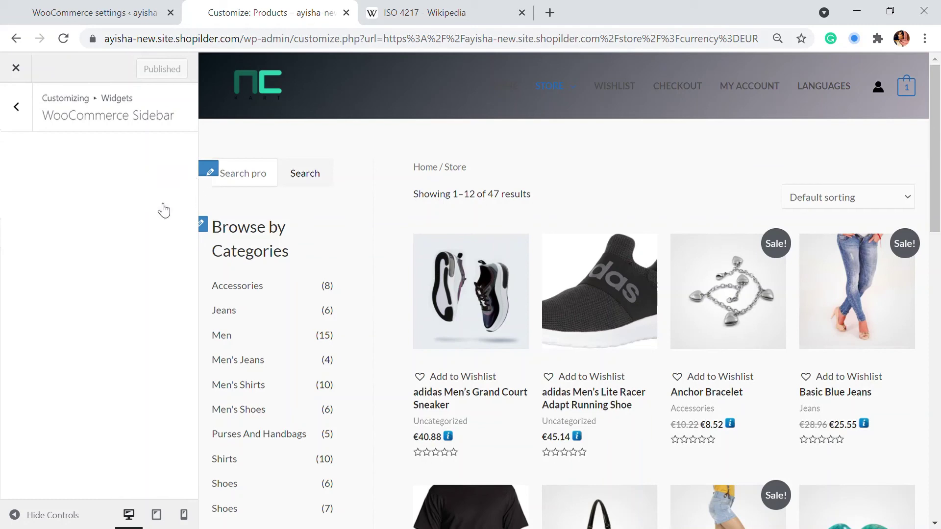
Look through the WooCommerce Sidebar widgets and the store preview to locate the currency switcher
{"action": "scroll", "coordinate": [316, 168], "scroll_direction": "down", "scroll_amount": 6}
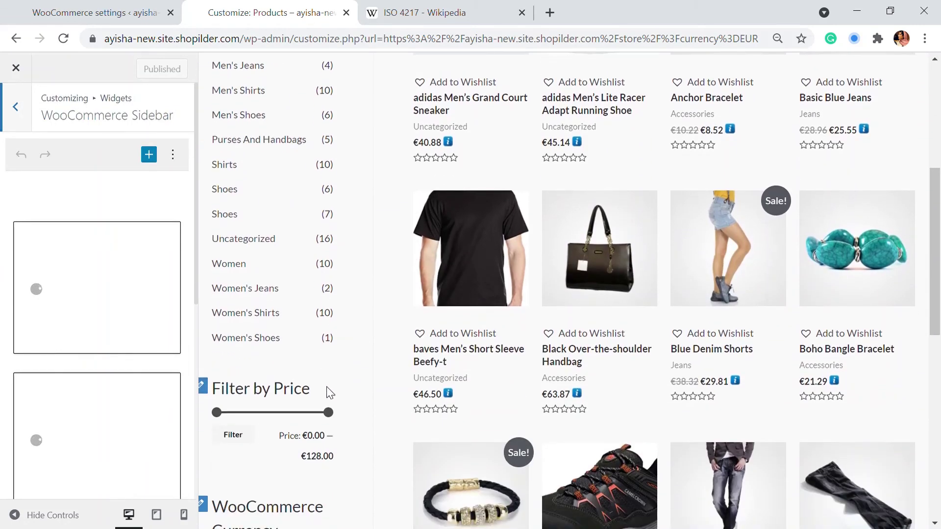
{"action": "scroll", "coordinate": [316, 304], "scroll_direction": "up", "scroll_amount": 2}
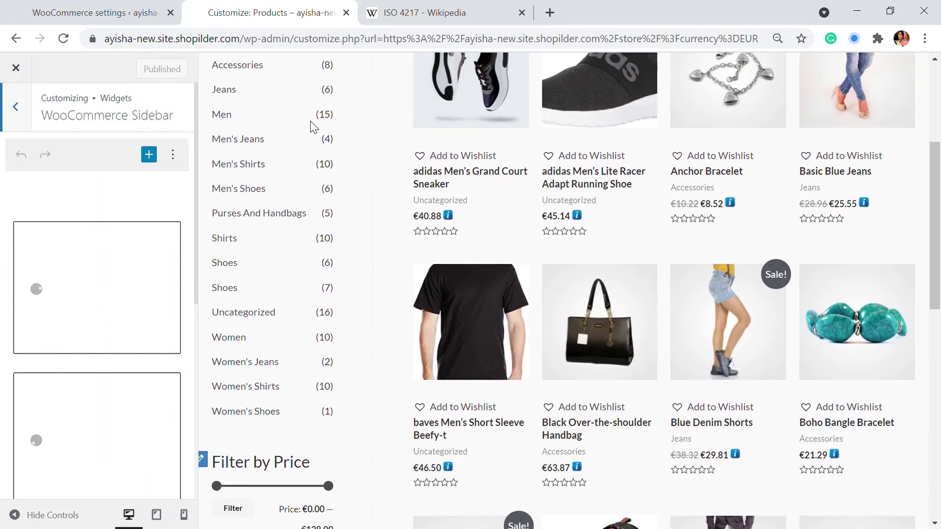
{"action": "scroll", "coordinate": [218, 185], "scroll_direction": "up", "scroll_amount": 5}
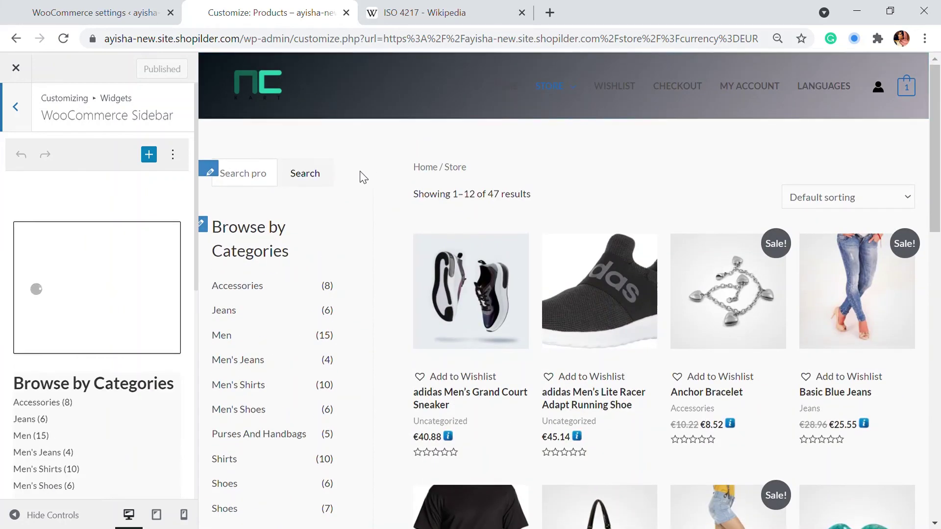
{"action": "scroll", "coordinate": [273, 245], "scroll_direction": "down", "scroll_amount": 2}
{"action": "scroll", "coordinate": [146, 247], "scroll_direction": "down", "scroll_amount": 8}
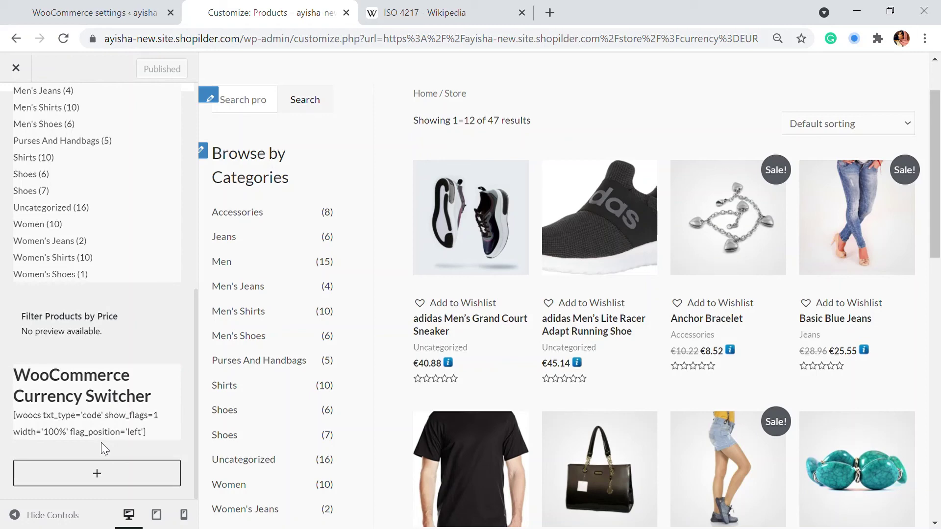
{"action": "scroll", "coordinate": [132, 307], "scroll_direction": "up", "scroll_amount": 10}
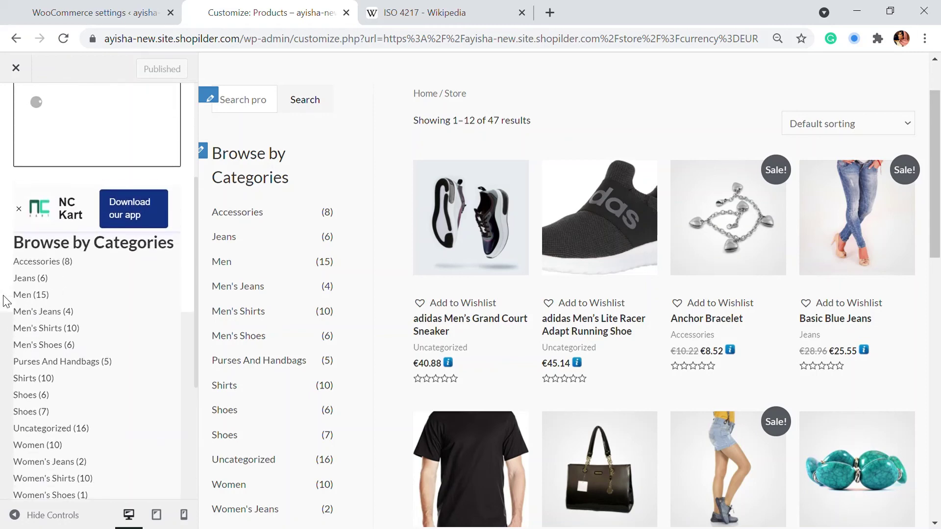
{"action": "scroll", "coordinate": [6, 297], "scroll_direction": "down", "scroll_amount": 8}
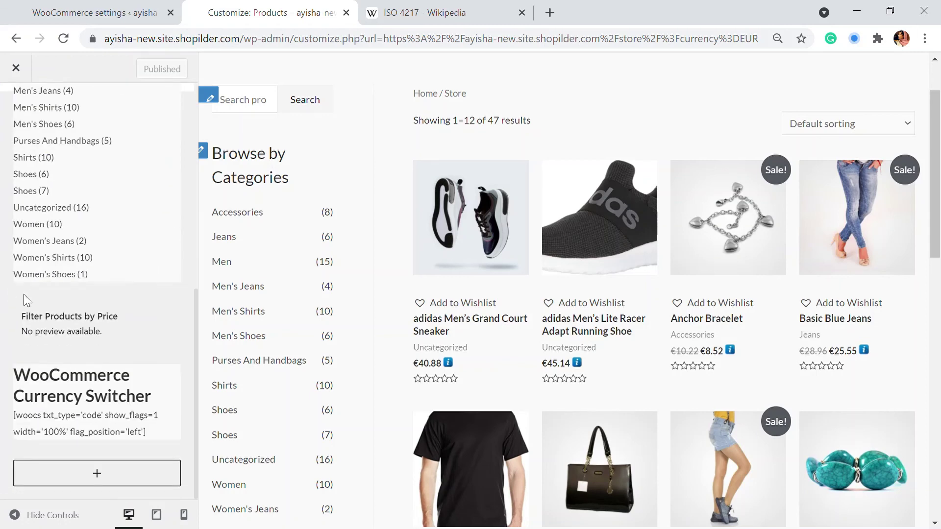
Search the blocks that can be added to the sidebar for "cur"
{"action": "left_click", "coordinate": [116, 483]}
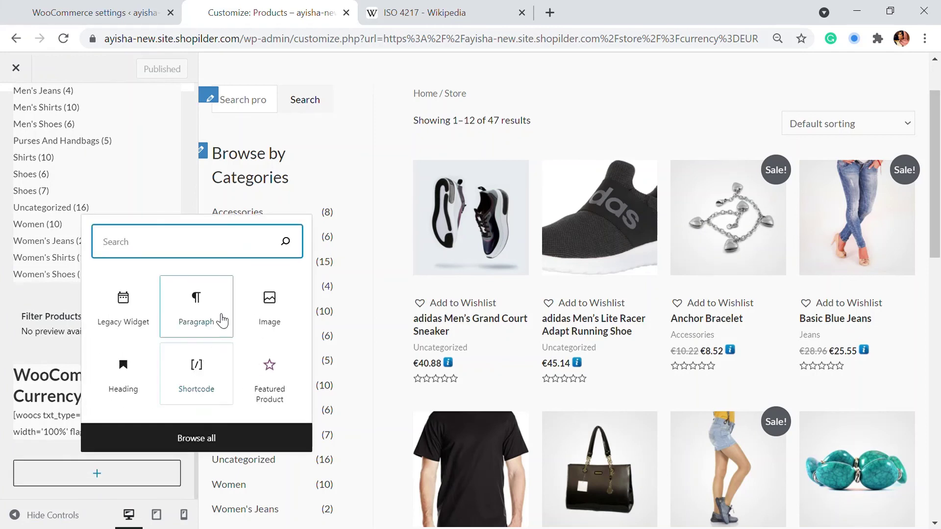
{"action": "type", "text": "w"}
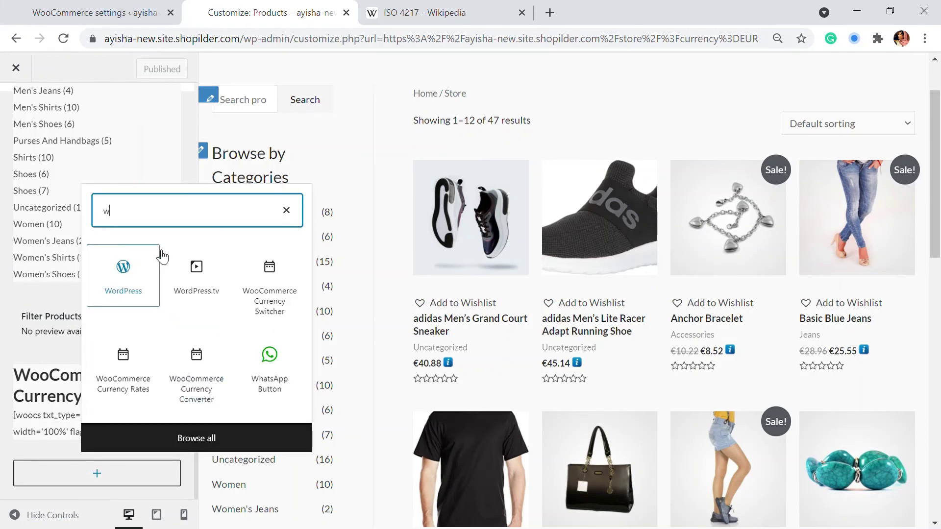
{"action": "key", "text": "BackSpace"}
{"action": "type", "text": "cure"}
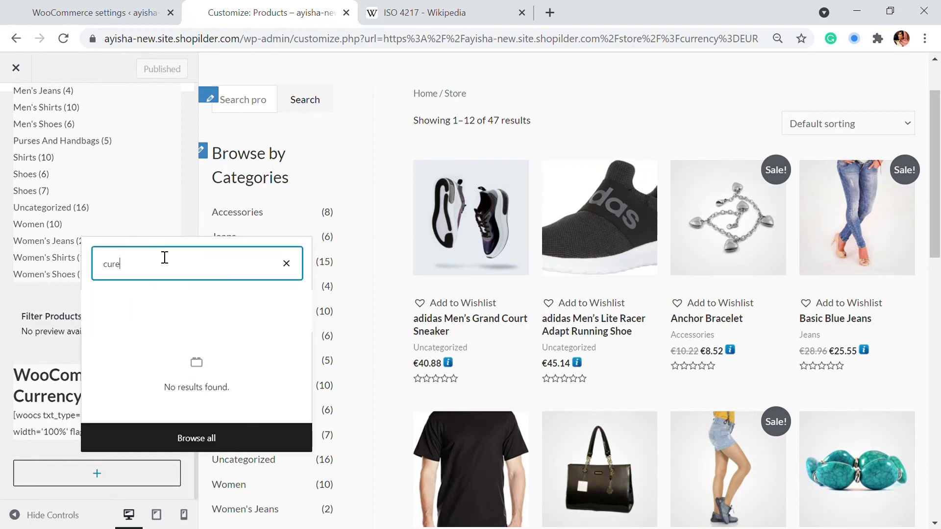
{"action": "key", "text": "BackSpace"}
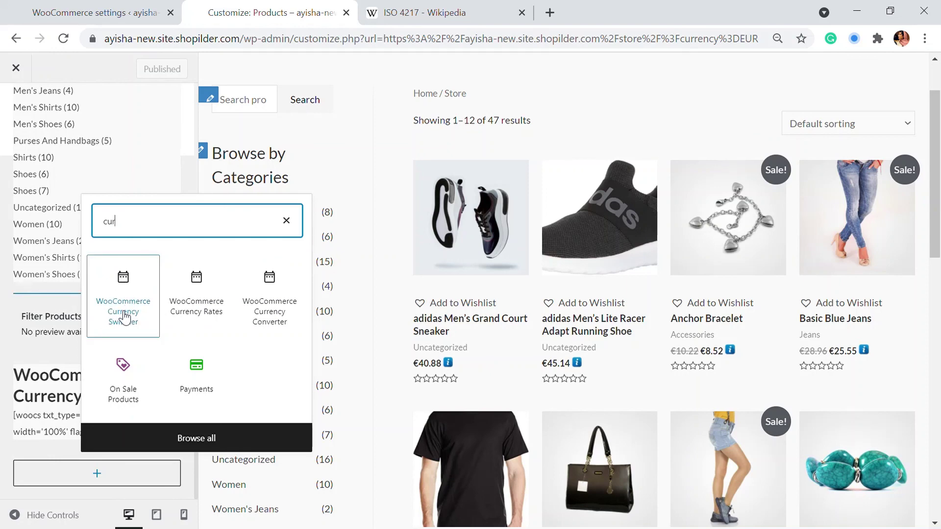
Open the existing WooCommerce Currency Switcher widget, review its title, width, flag and text type options, and close the Customizer
{"action": "left_click", "coordinate": [48, 390]}
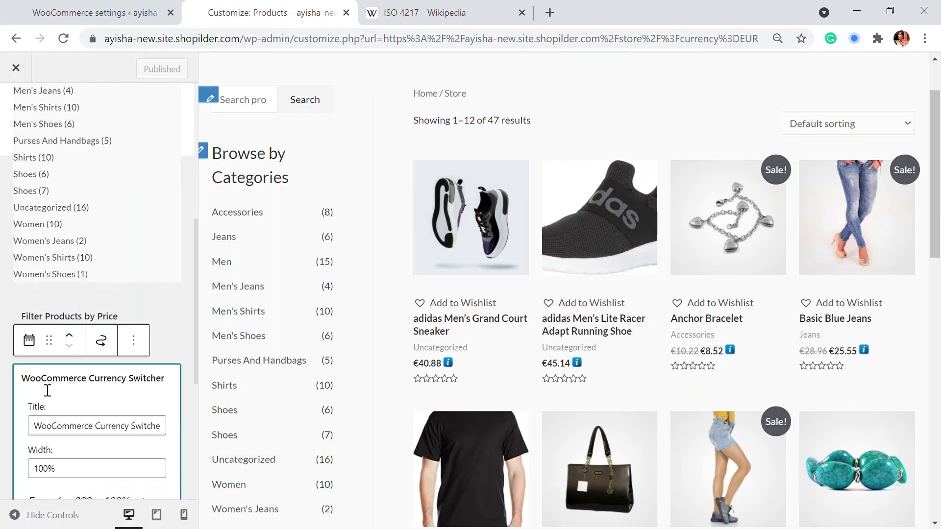
{"action": "scroll", "coordinate": [141, 378], "scroll_direction": "down", "scroll_amount": 3}
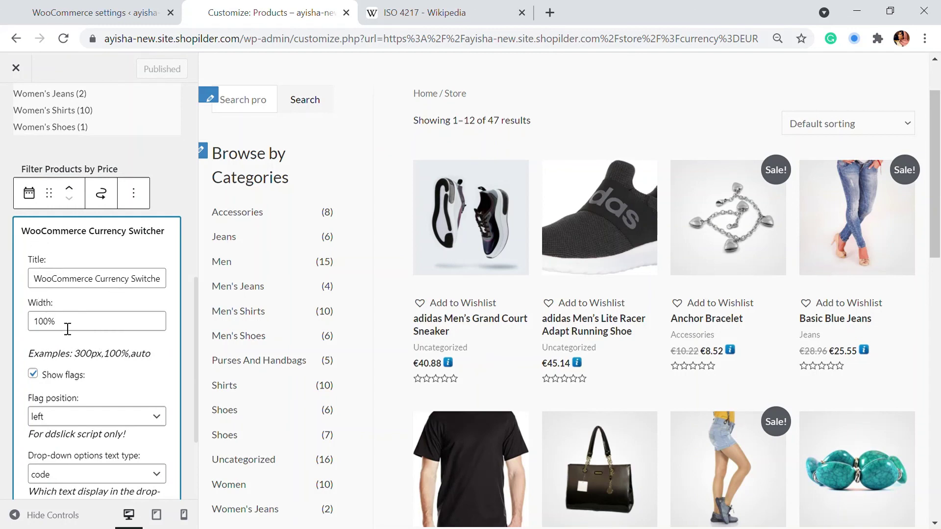
{"action": "scroll", "coordinate": [74, 326], "scroll_direction": "down", "scroll_amount": 1}
{"action": "scroll", "coordinate": [79, 279], "scroll_direction": "down", "scroll_amount": 1}
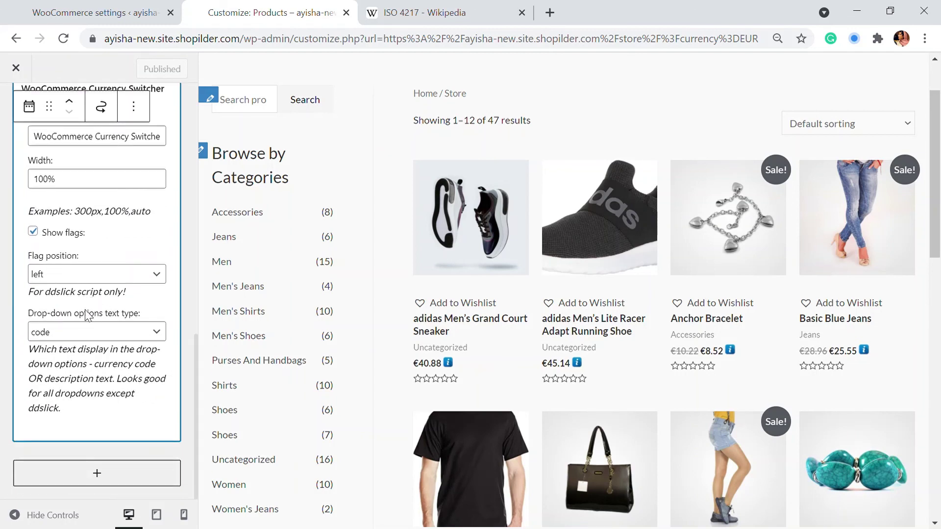
{"action": "left_click", "coordinate": [138, 334]}
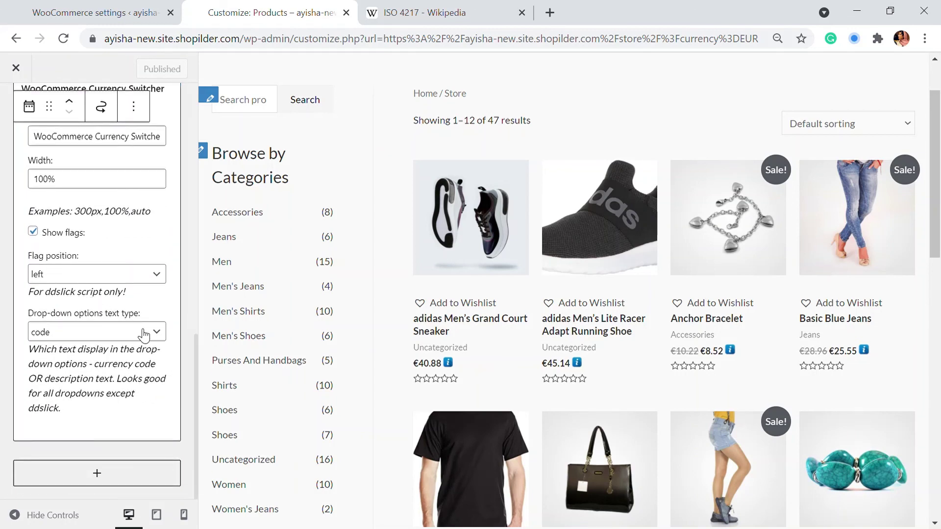
{"action": "scroll", "coordinate": [118, 329], "scroll_direction": "up", "scroll_amount": 10}
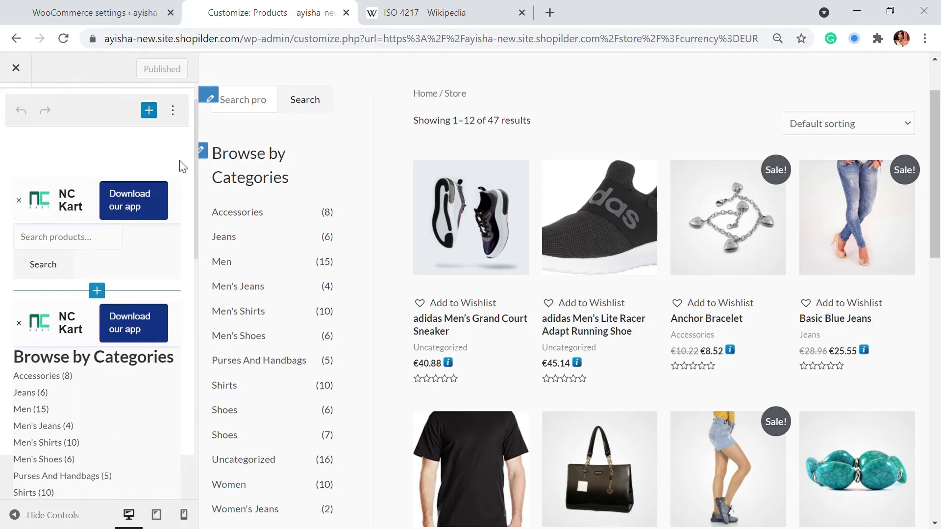
{"action": "scroll", "coordinate": [181, 167], "scroll_direction": "up", "scroll_amount": 1}
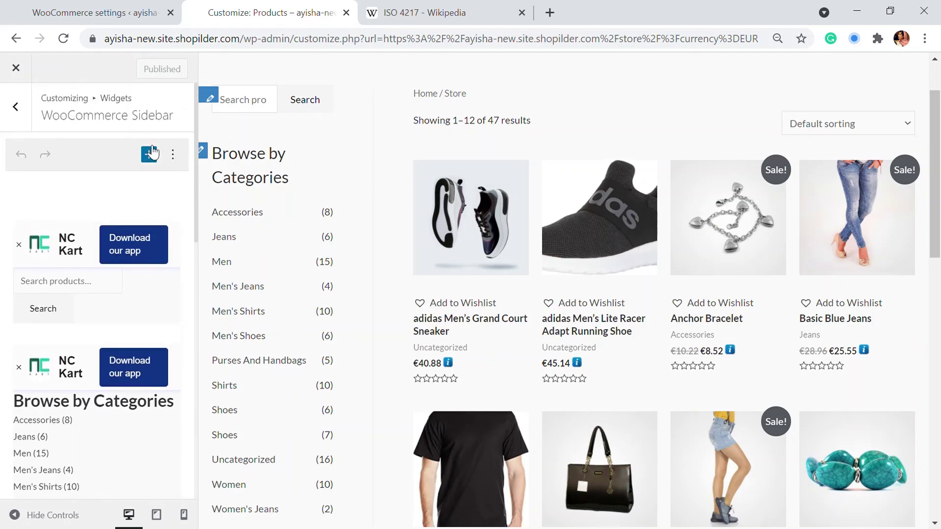
{"action": "left_click", "coordinate": [14, 73]}
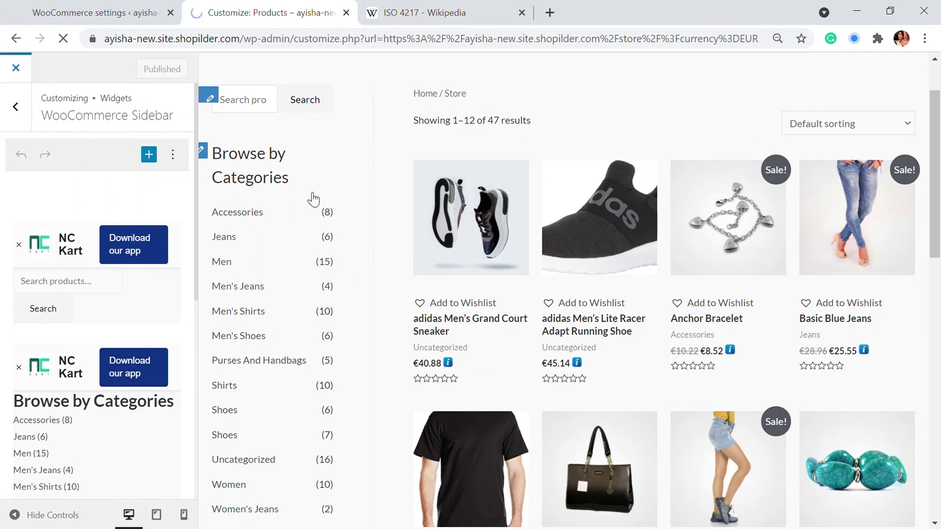
Check the currency switcher in the store page's sidebar and preview the cart contents from the header
{"action": "scroll", "coordinate": [284, 243], "scroll_direction": "down", "scroll_amount": 10}
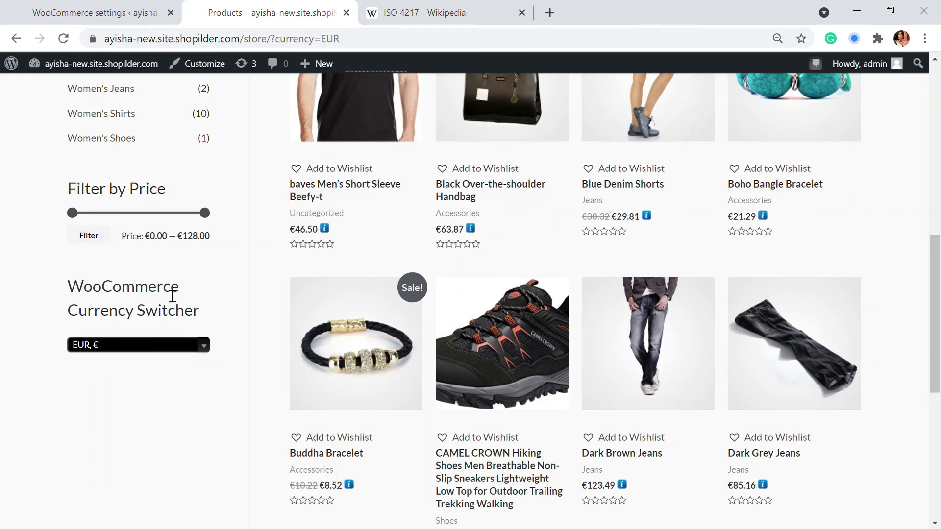
{"action": "scroll", "coordinate": [229, 267], "scroll_direction": "up", "scroll_amount": 10}
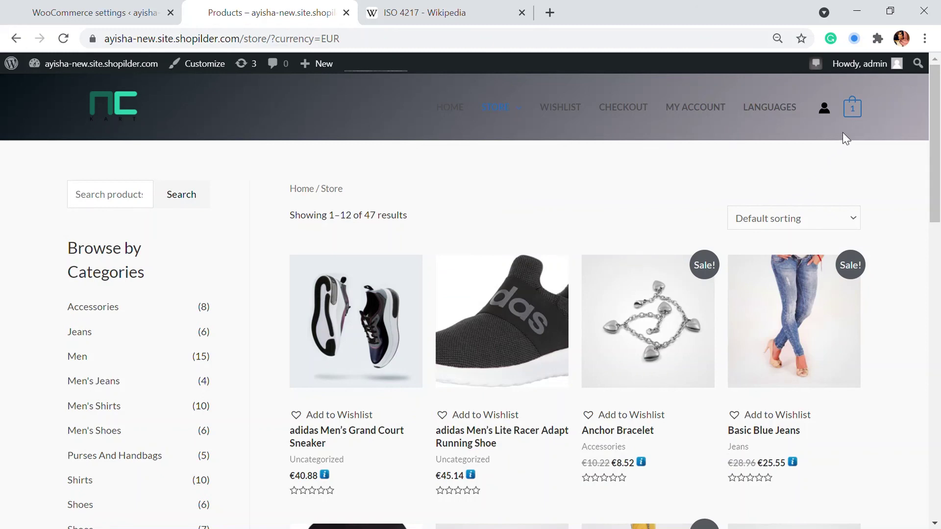
{"action": "mouse_move", "coordinate": [861, 127]}
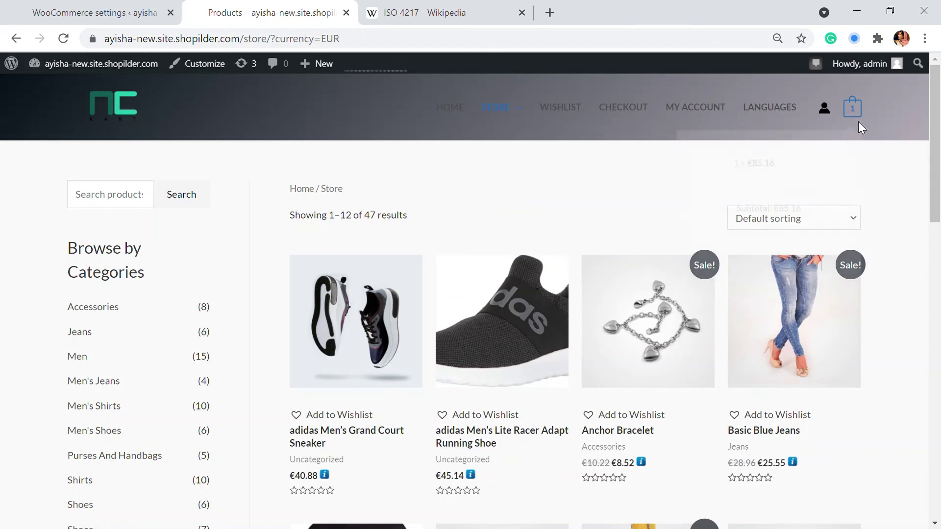